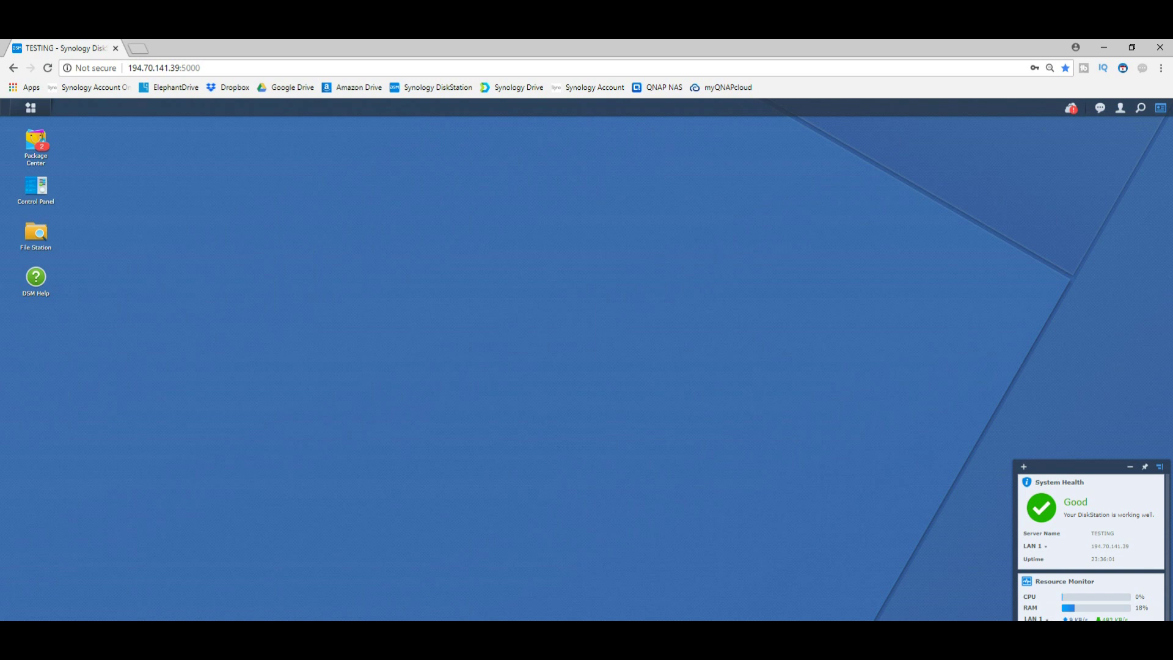
- Open the QuickConnect settings in Control Panel and tick Enable QuickConnect
drag(136, 68, 128, 67)
click(199, 68)
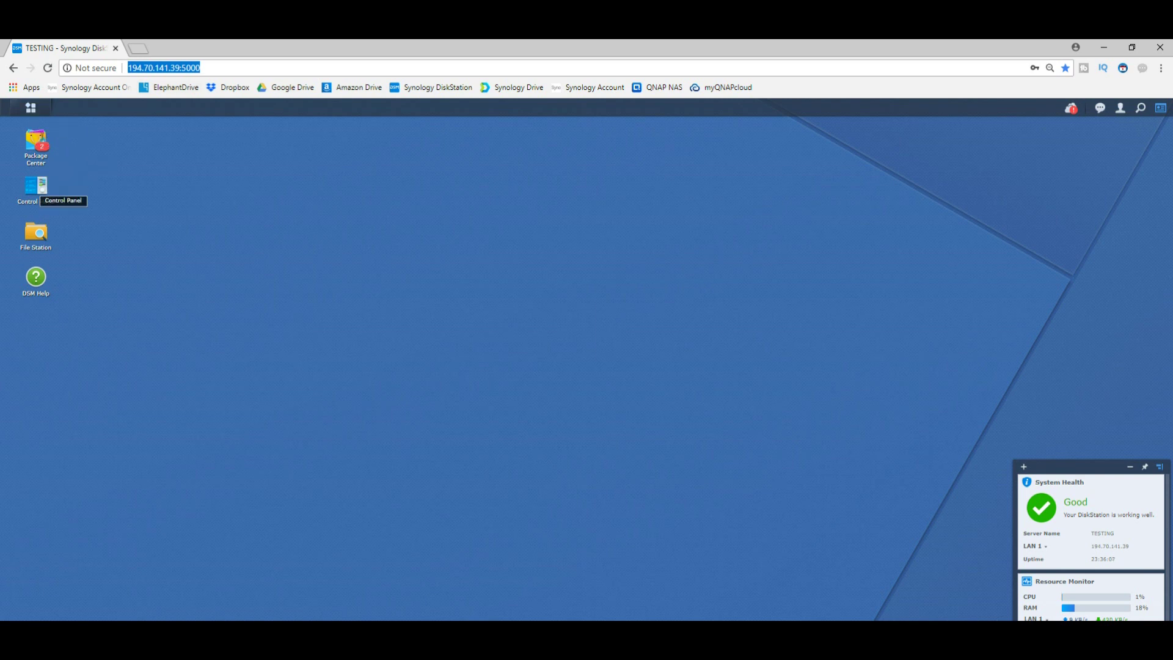
click(36, 187)
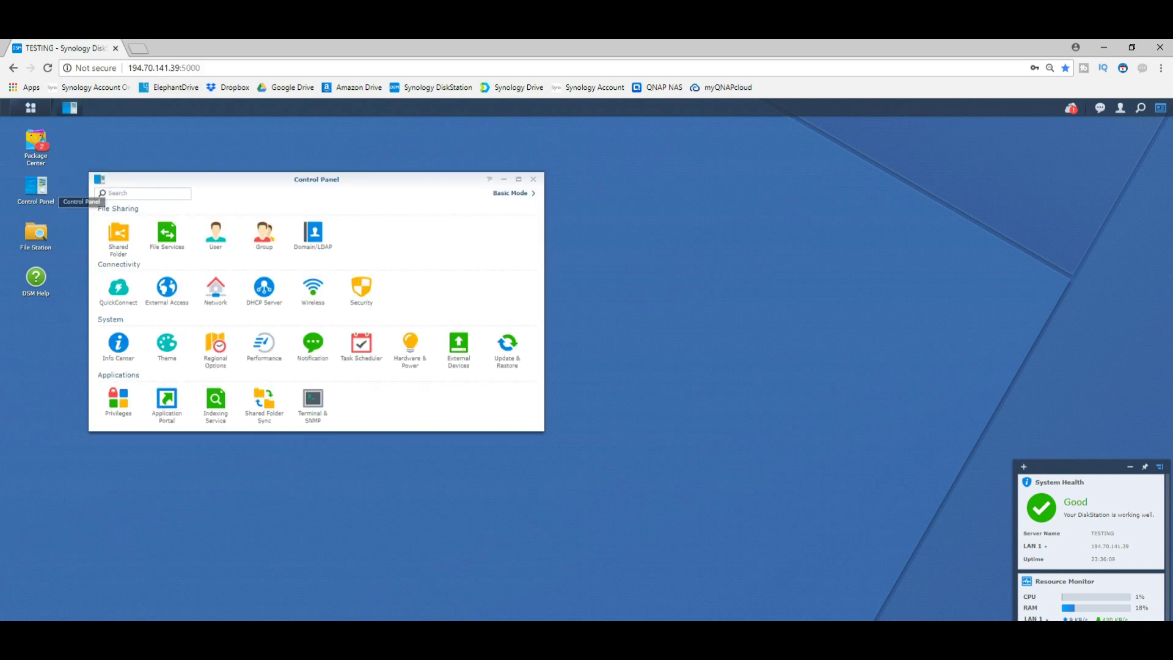
click(118, 287)
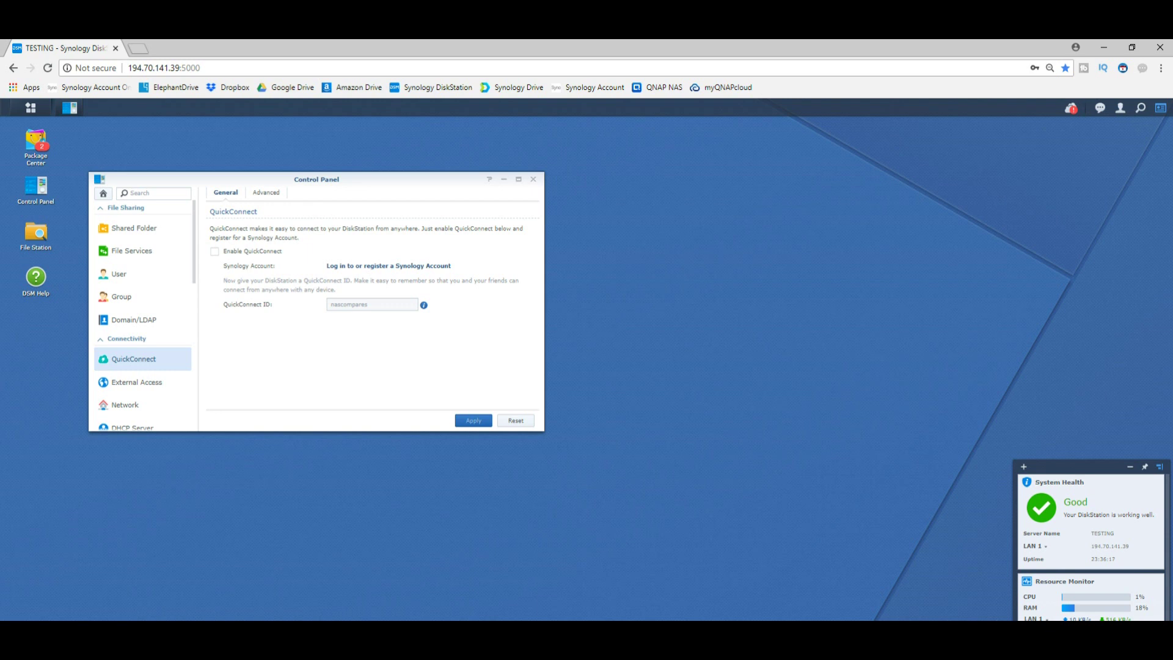
click(214, 251)
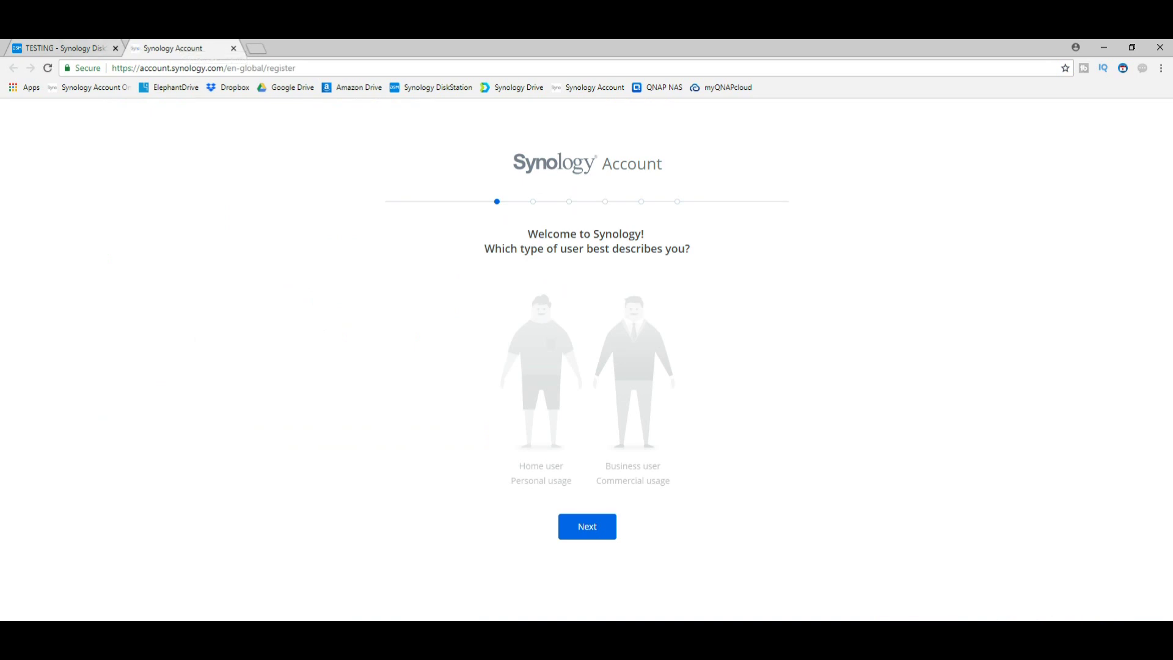
- Register as a home user and choose Europe as the data region
drag(144, 68, 131, 67)
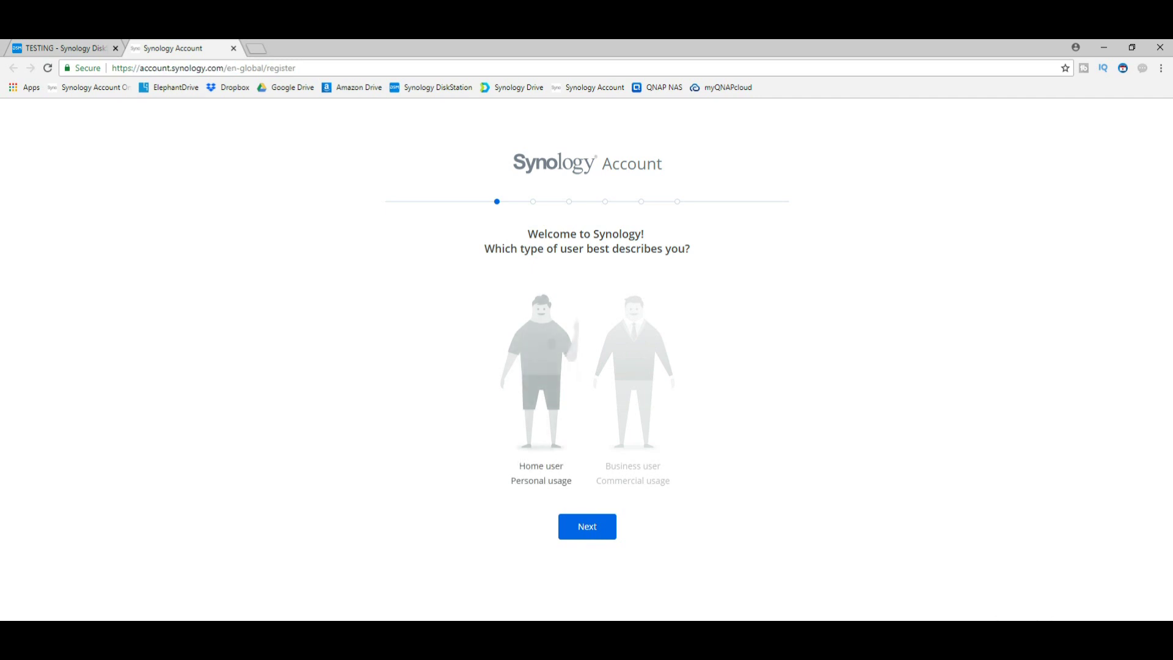
key(Return)
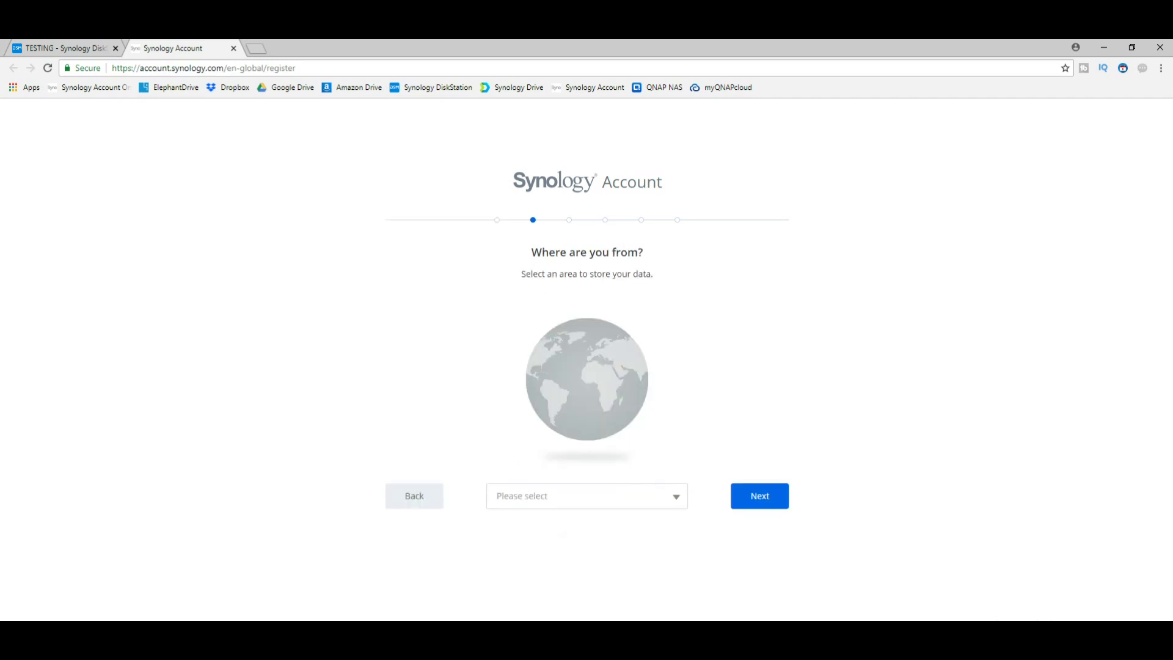
key(space)
key(Down)
key(Down)
key(Down)
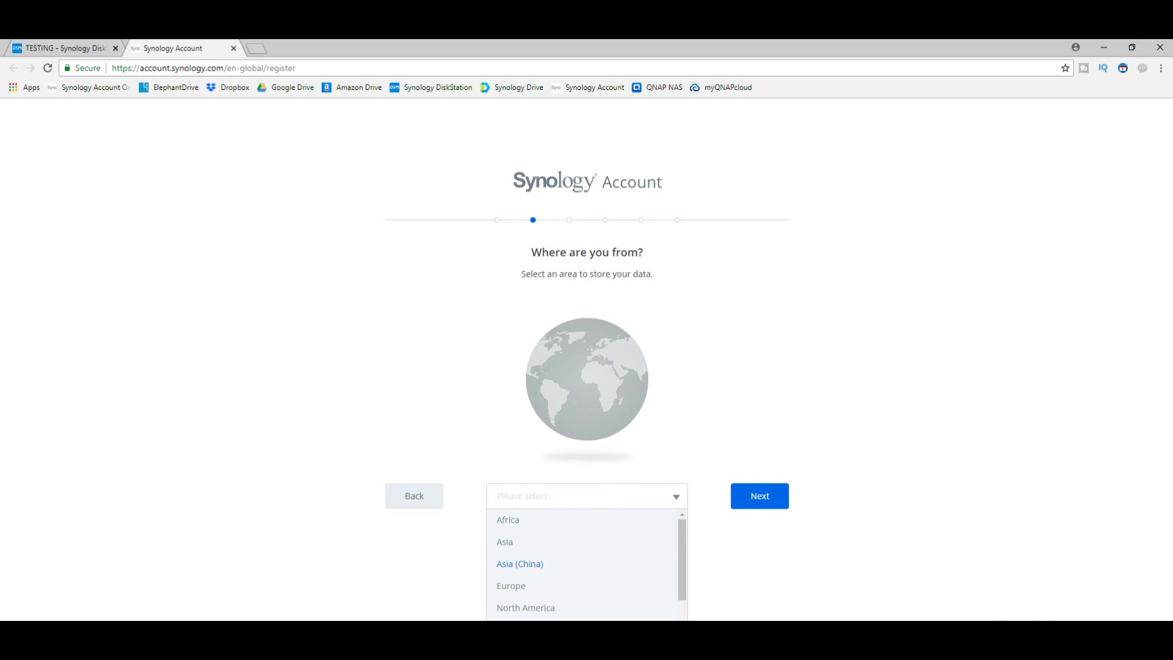
key(Return)
key(Return)
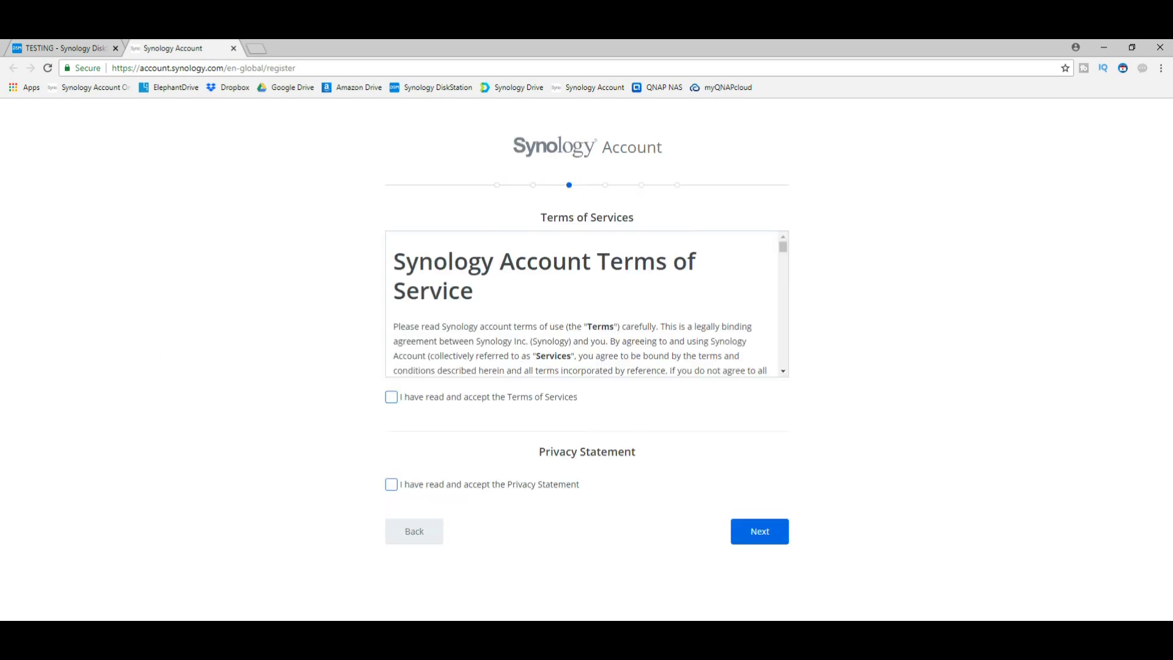
- Accept the Terms of Services and Privacy Statement, then continue to personal details
key(Tab)
key(space)
key(Tab)
key(space)
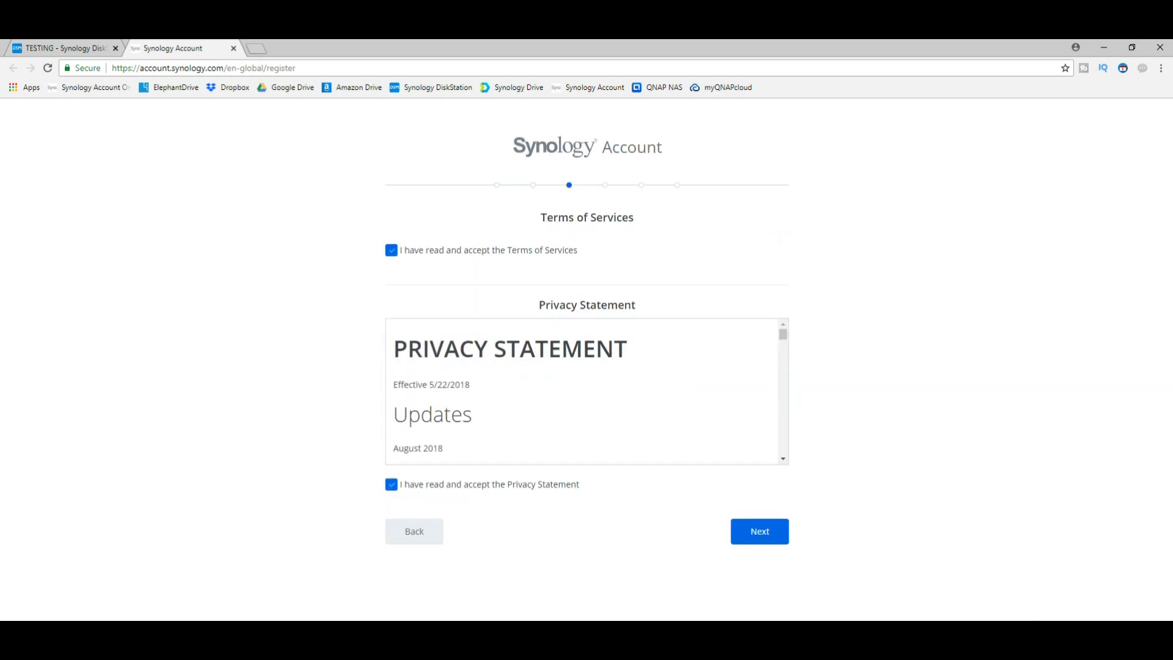
key(Tab)
key(Return)
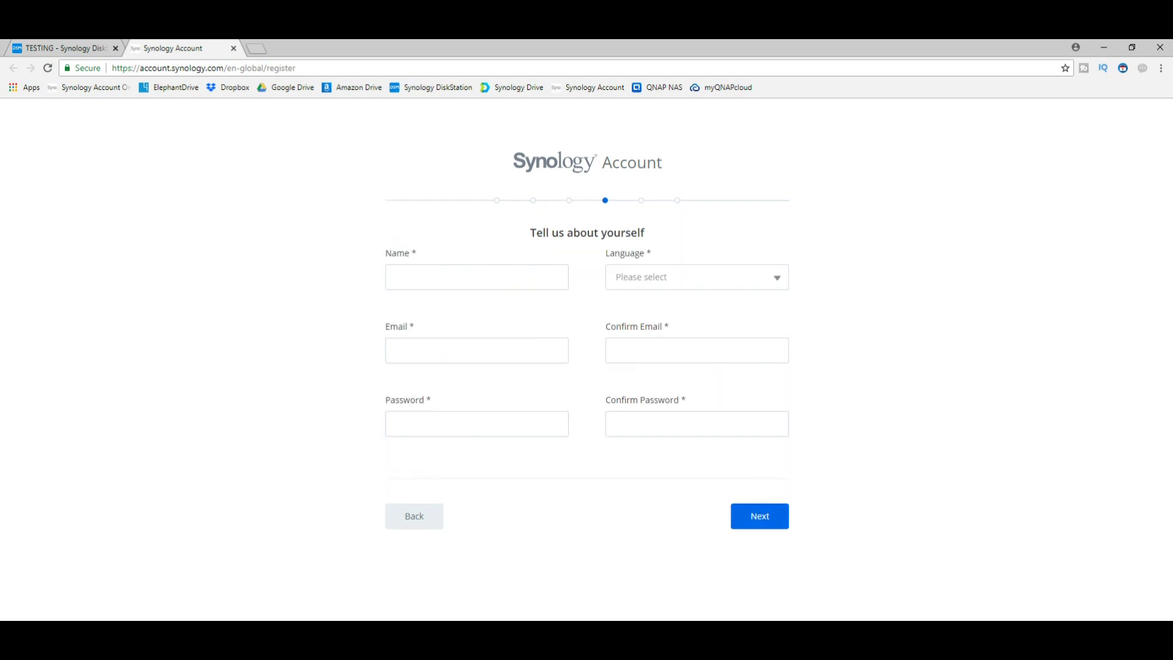
- Fill in the account holder's name, then enter the email address and paste it into the confirmation field
click(477, 277)
key(Down)
key(Down)
key(Down)
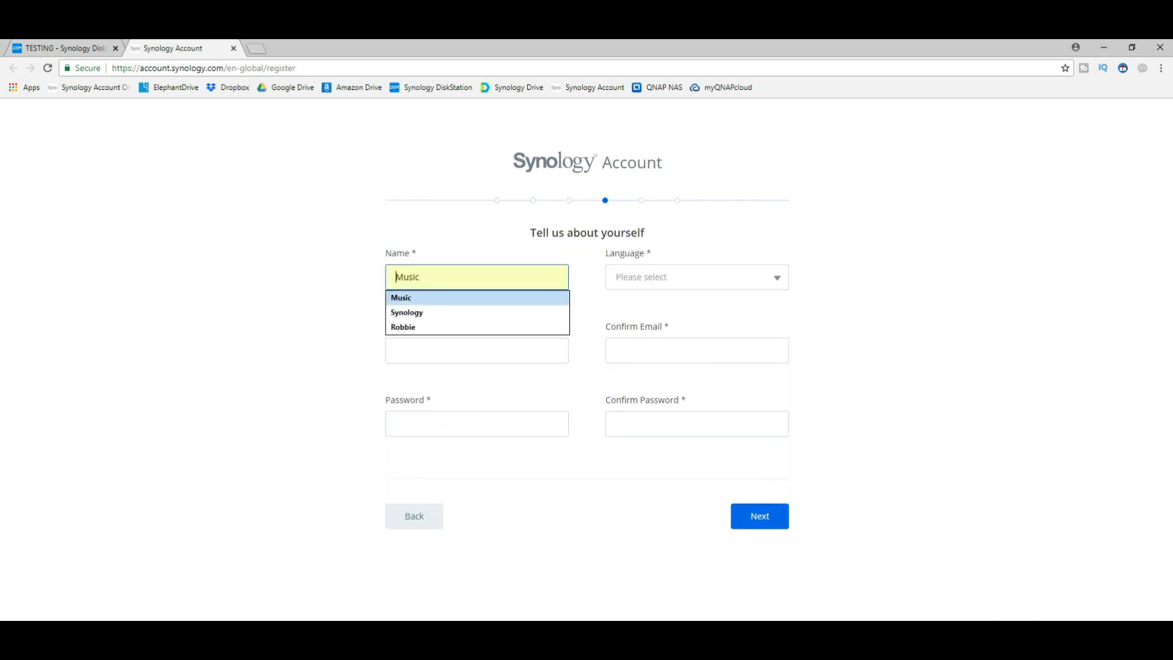
key(Return)
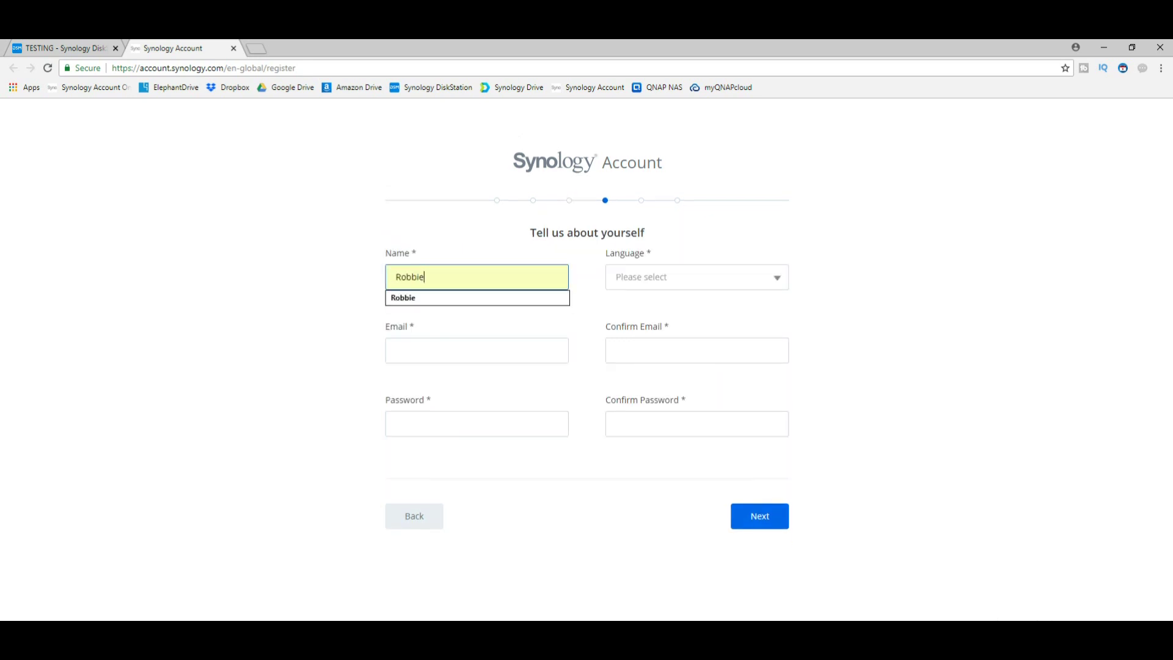
click(476, 350)
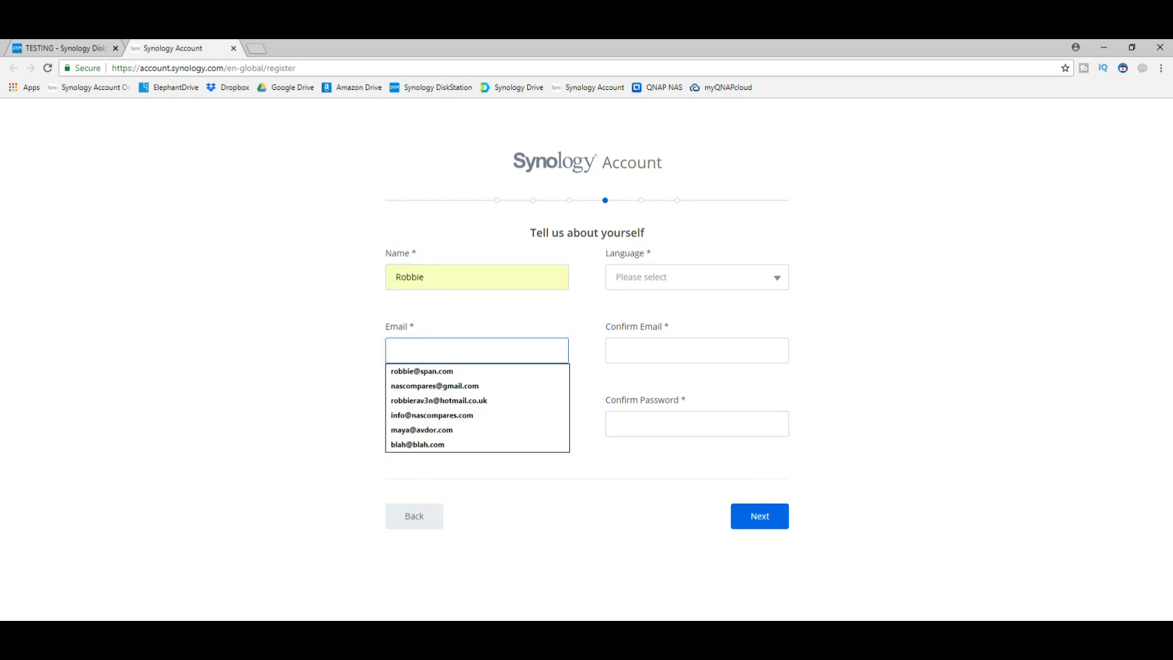
key(Down)
key(Down)
key(Up)
key(Up)
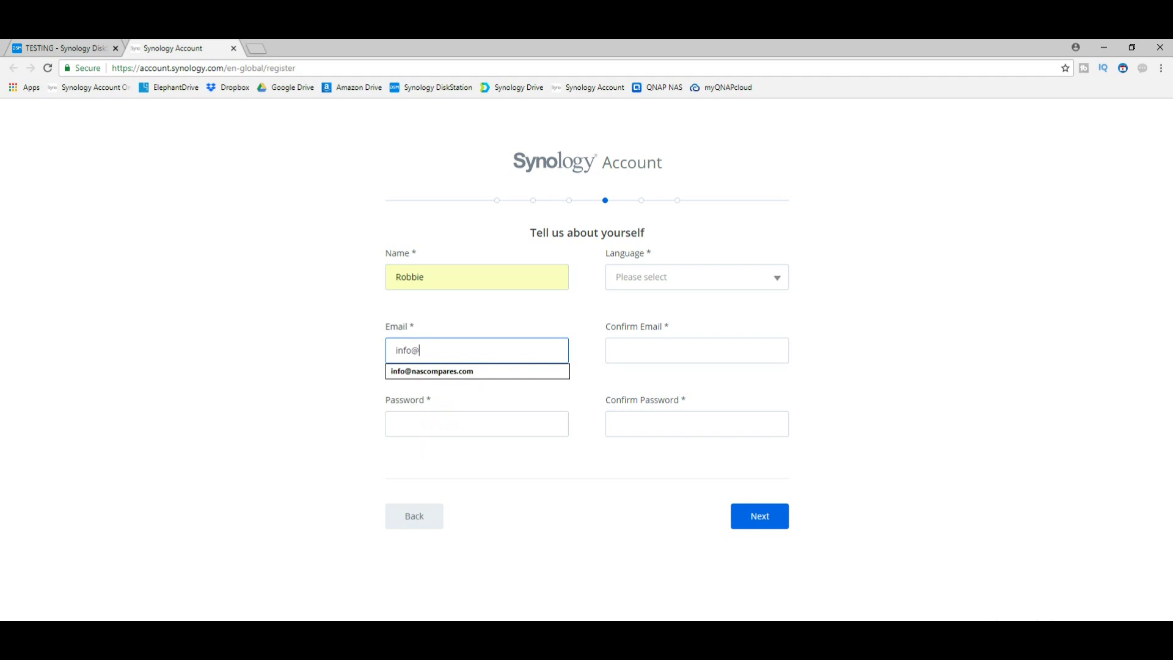
key(ctrl+a)
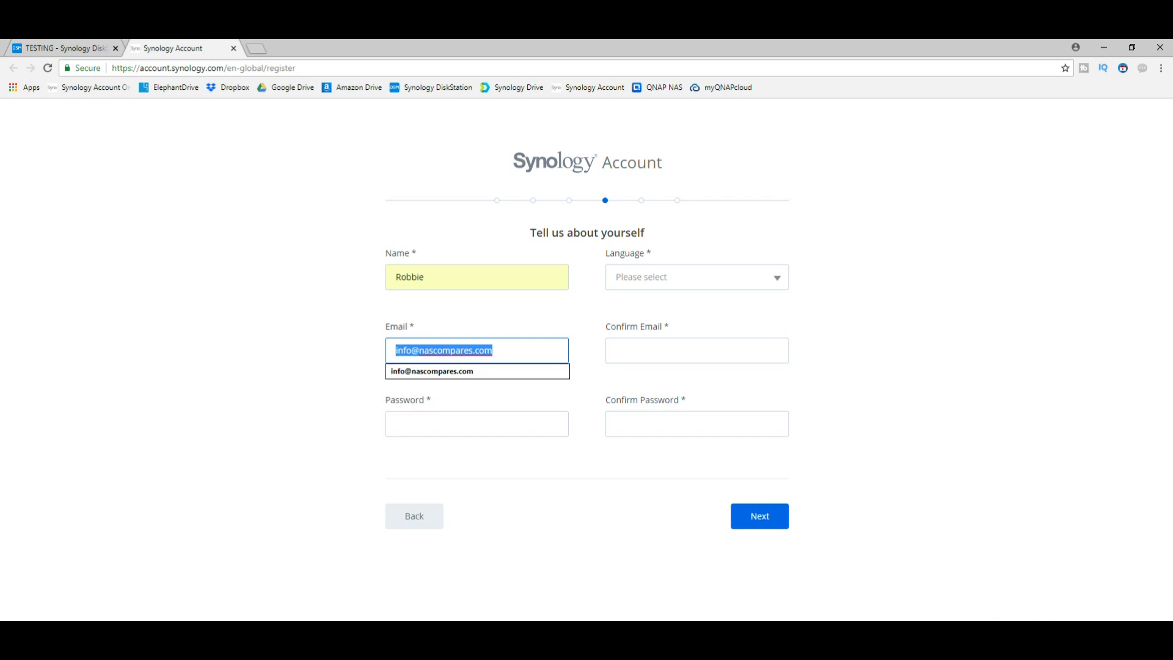
key(ctrl+c)
key(Tab)
key(ctrl+v)
- Enter the password and its confirmation, then submit the personal details form
key(Tab)
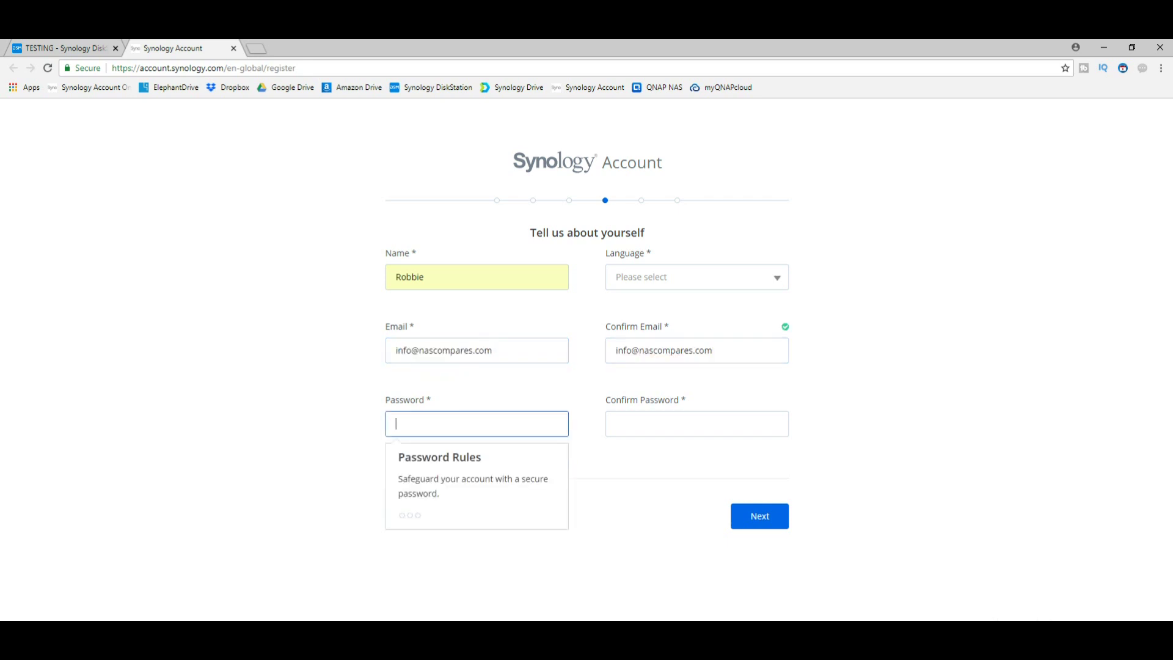
text(•••••••••••)
key(Tab)
text(•••••••)
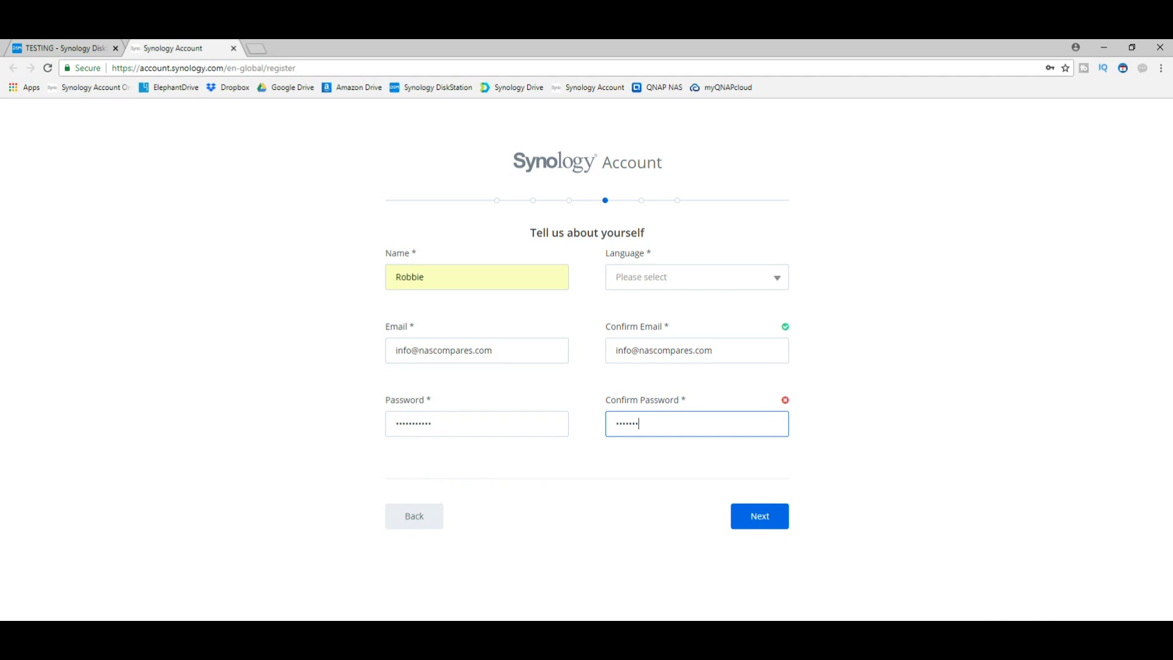
text(•••••)
key(Return)
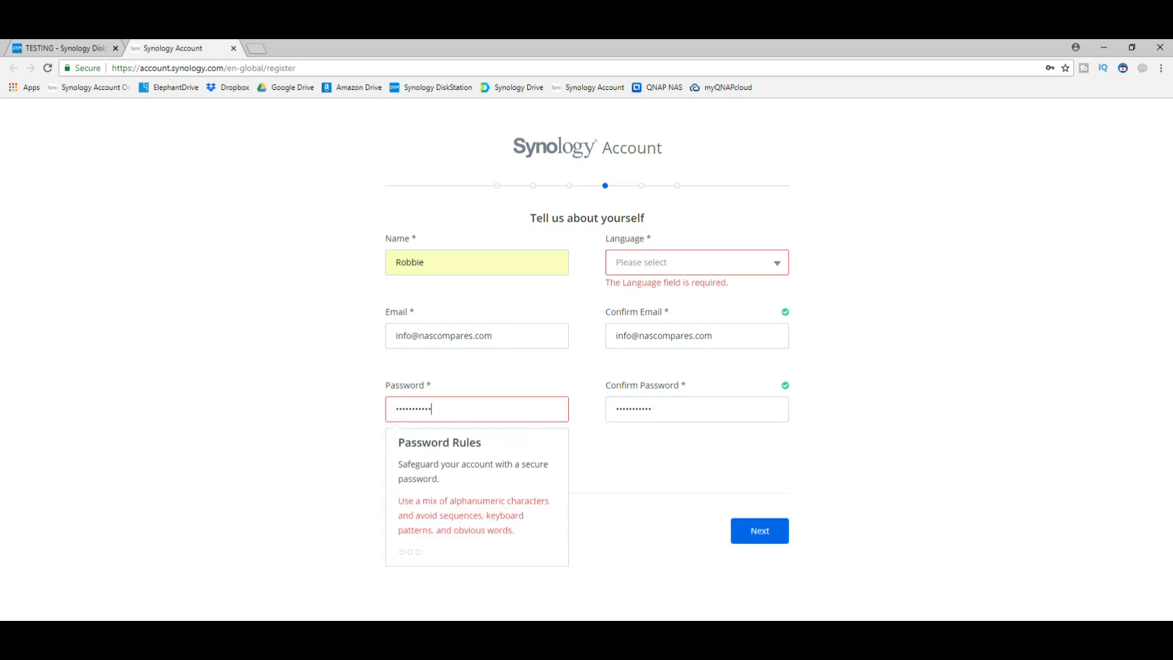
click(396, 408)
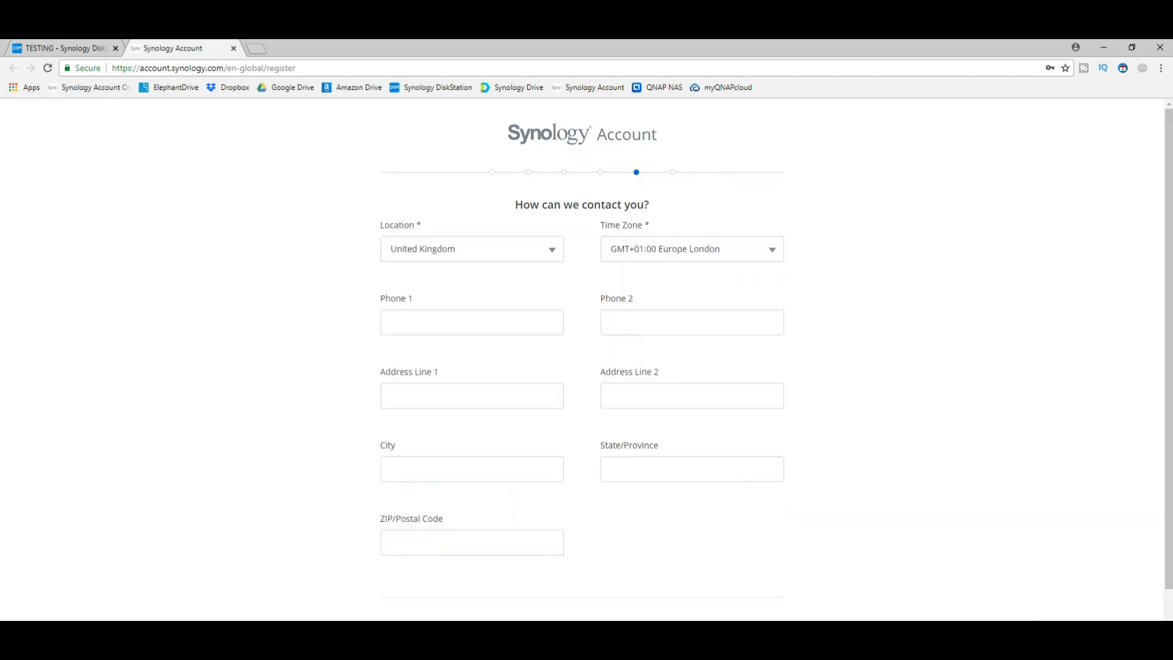
- Continue past the contact details step to the newsletter step
scroll(587, 361, down, 2)
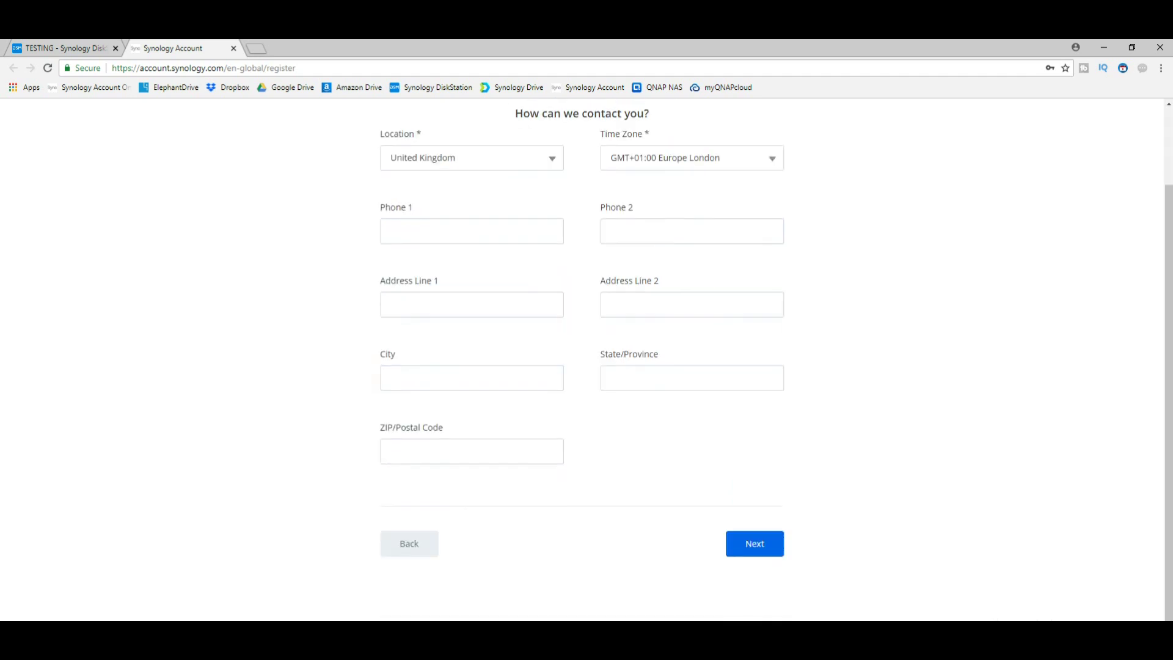
scroll(587, 361, up, 2)
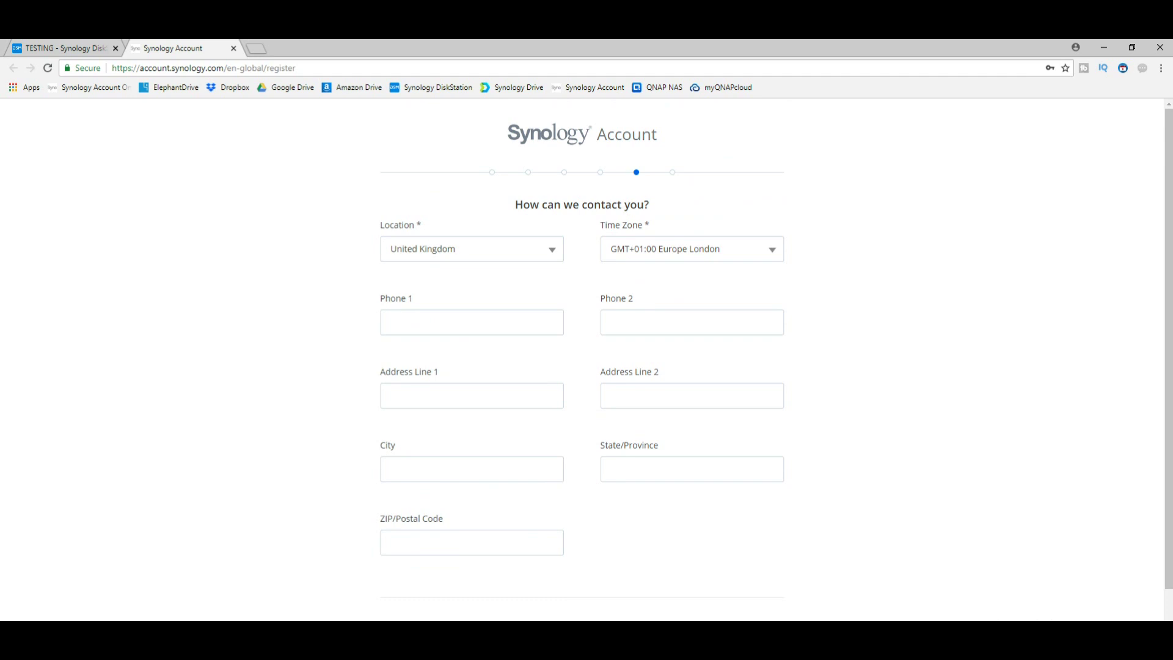
click(472, 322)
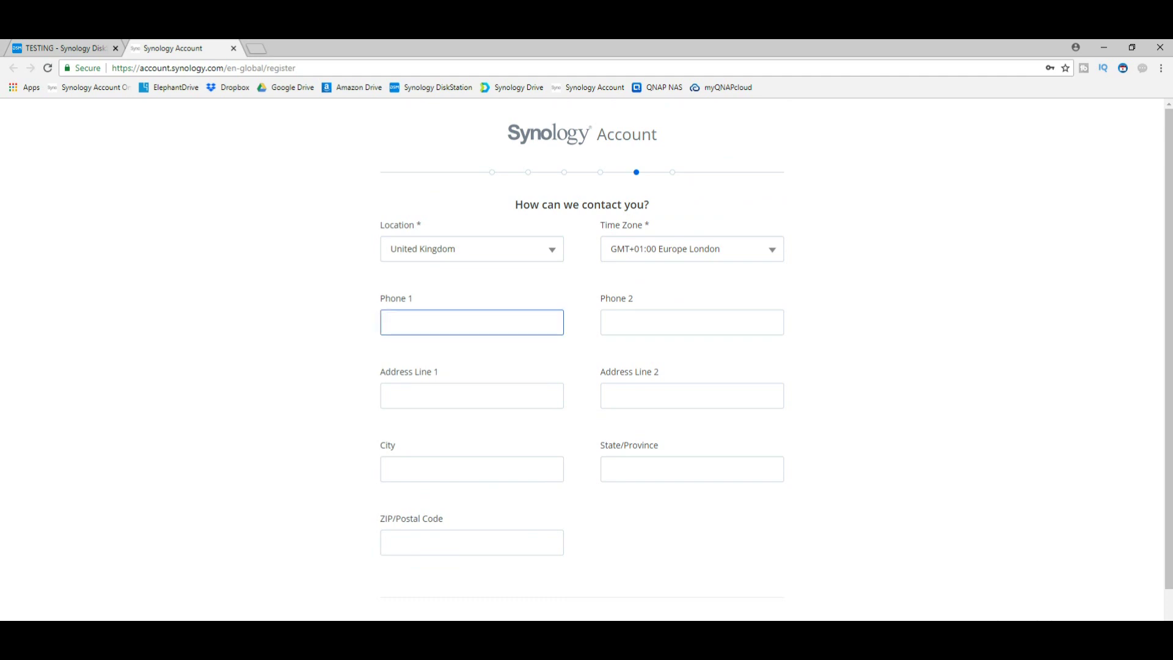
scroll(587, 360, down, 2)
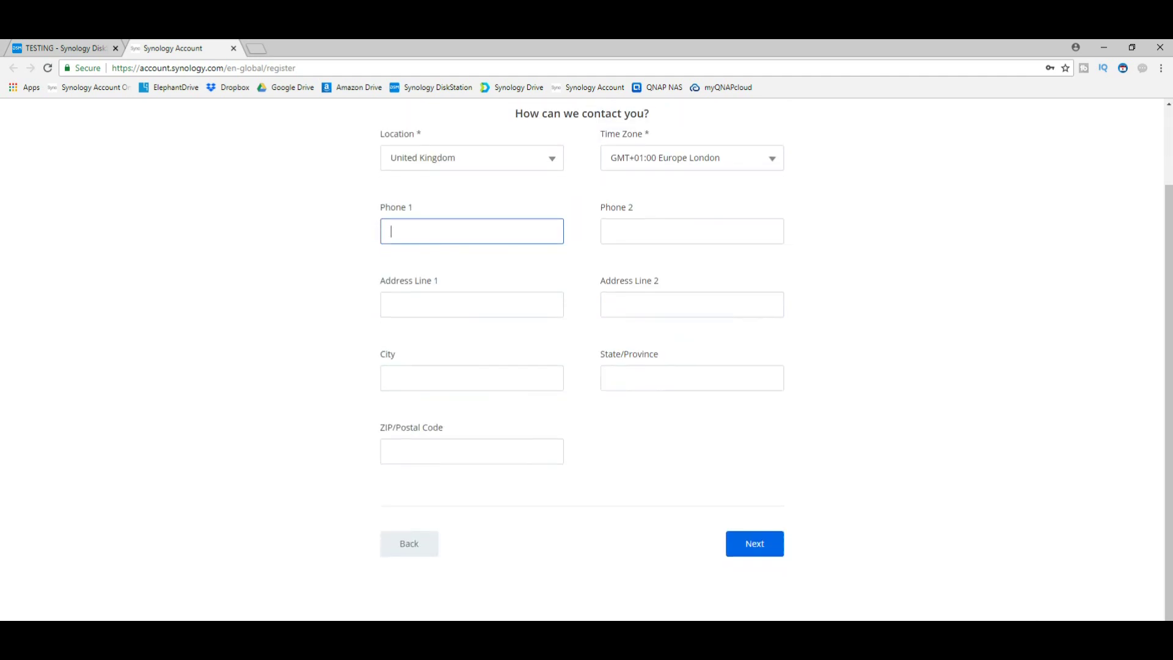
click(755, 543)
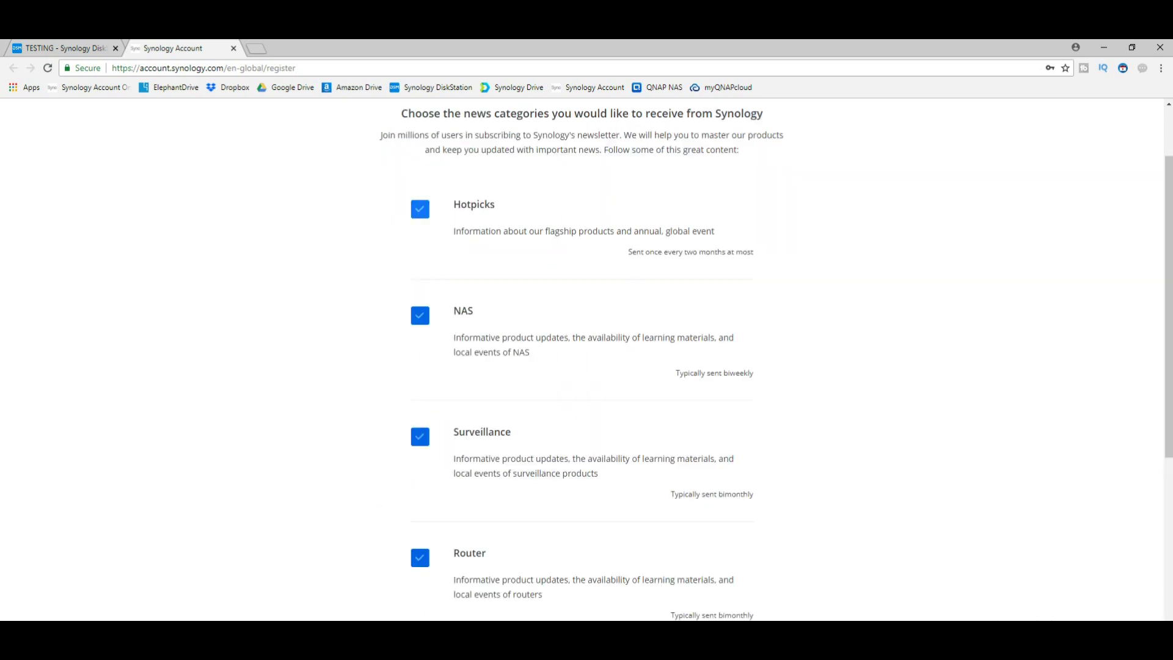
- Unsubscribe from Hotpicks, NAS, Surveillance and Router news, pass the captcha, and finish registration
scroll(587, 360, up, 2)
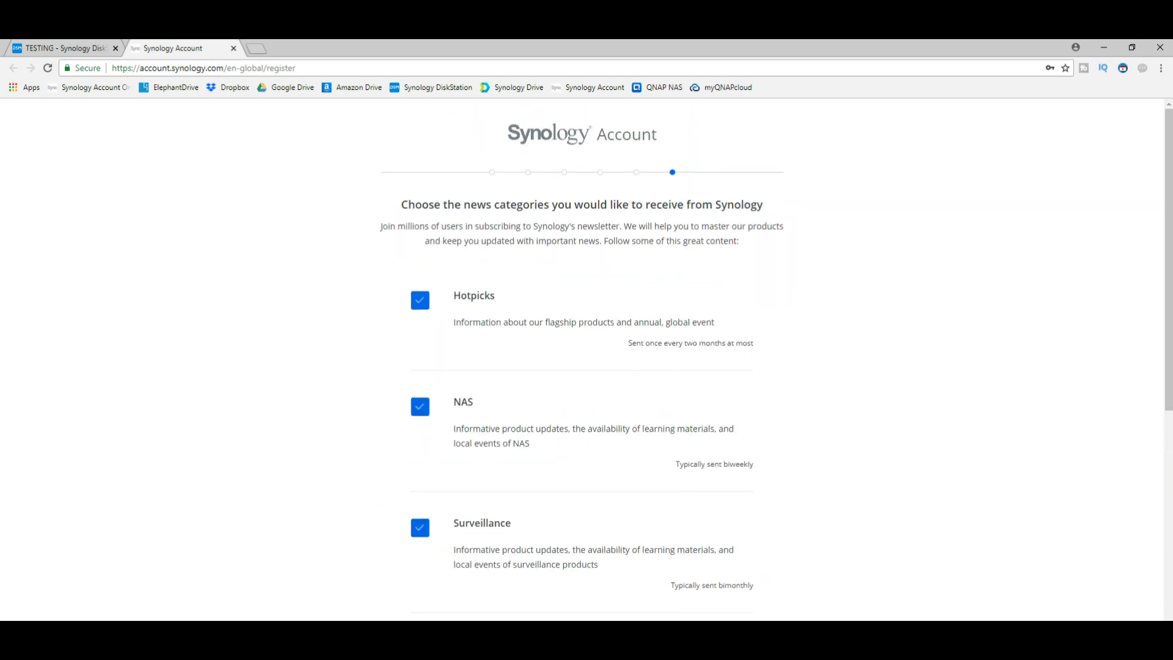
click(420, 300)
scroll(586, 361, down, 3)
click(419, 223)
click(420, 344)
click(420, 465)
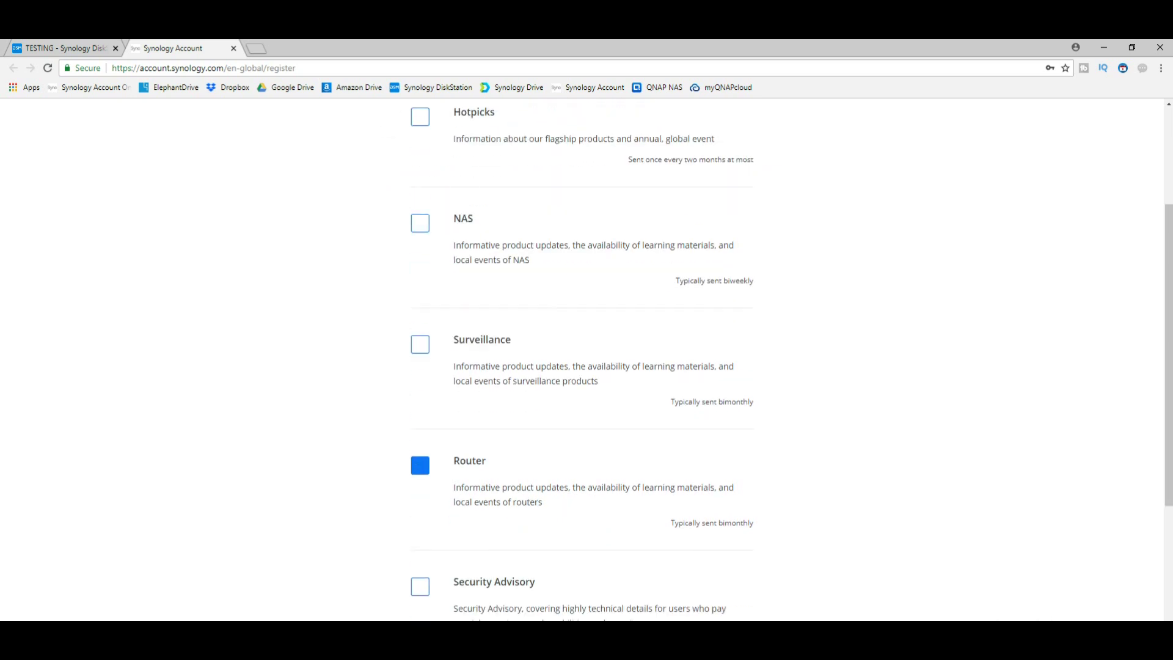
scroll(420, 465, down, 5)
click(420, 283)
click(420, 284)
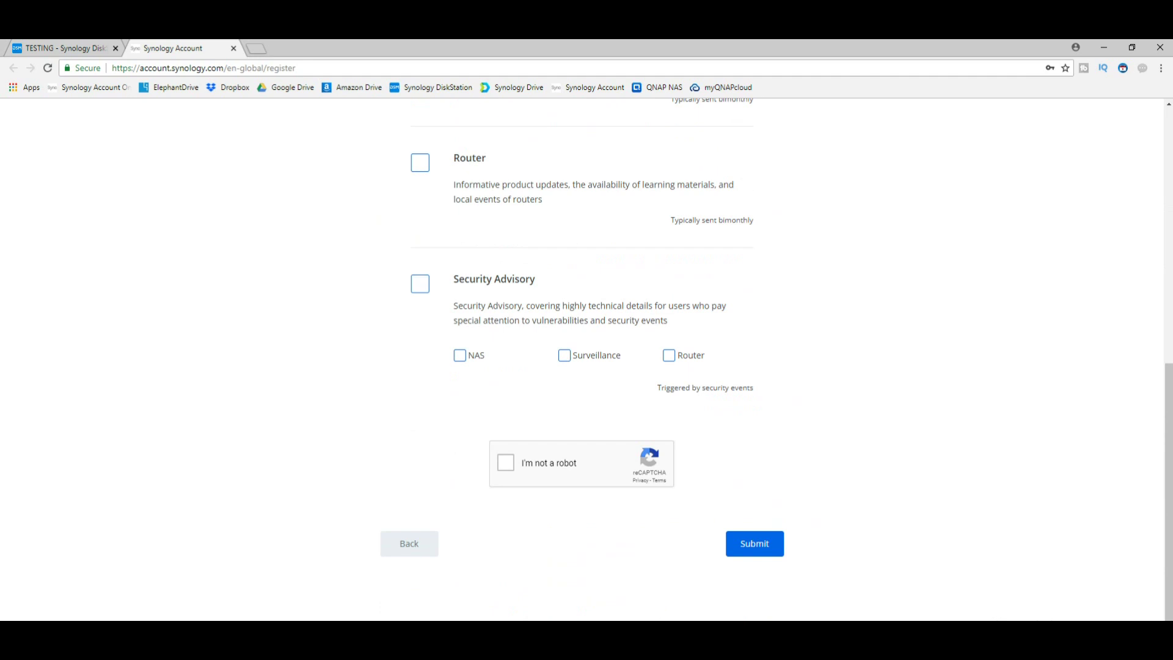
click(506, 463)
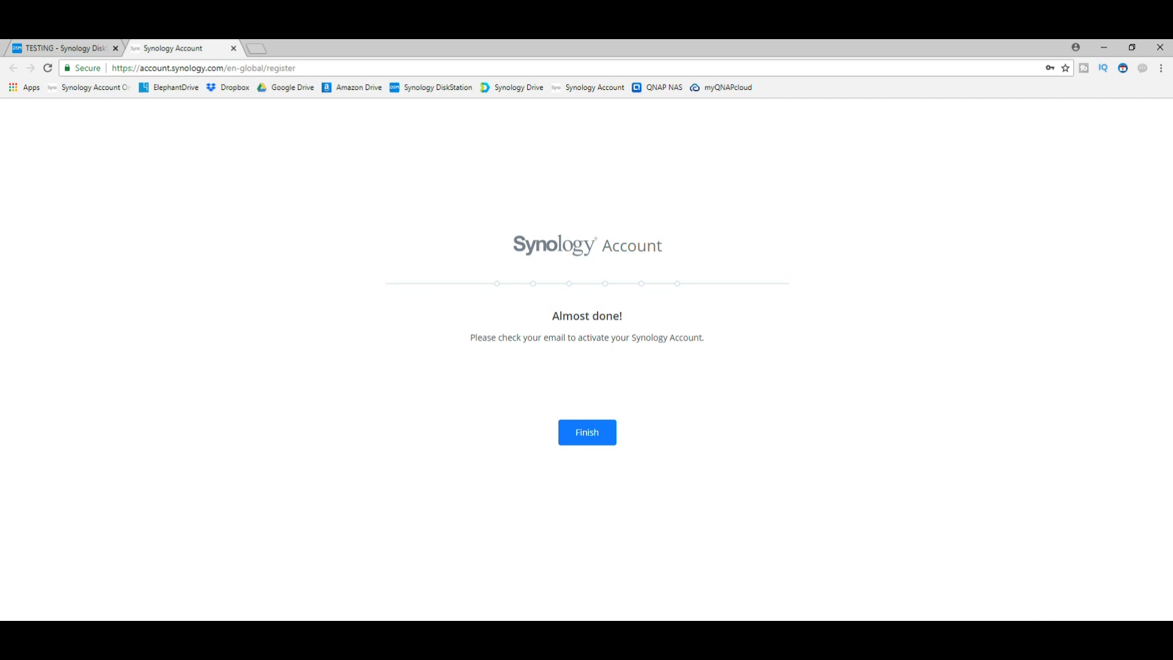
click(587, 432)
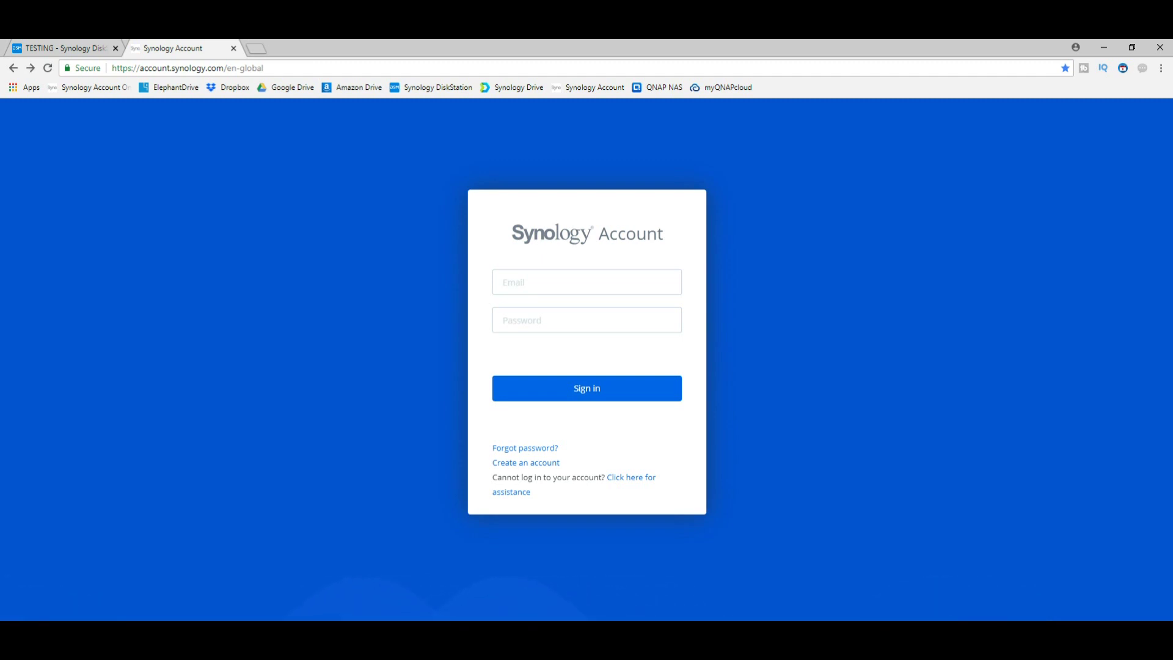
- Sign in to the new Synology Account with its email and password and dismiss the welcome message
click(587, 283)
text(info)
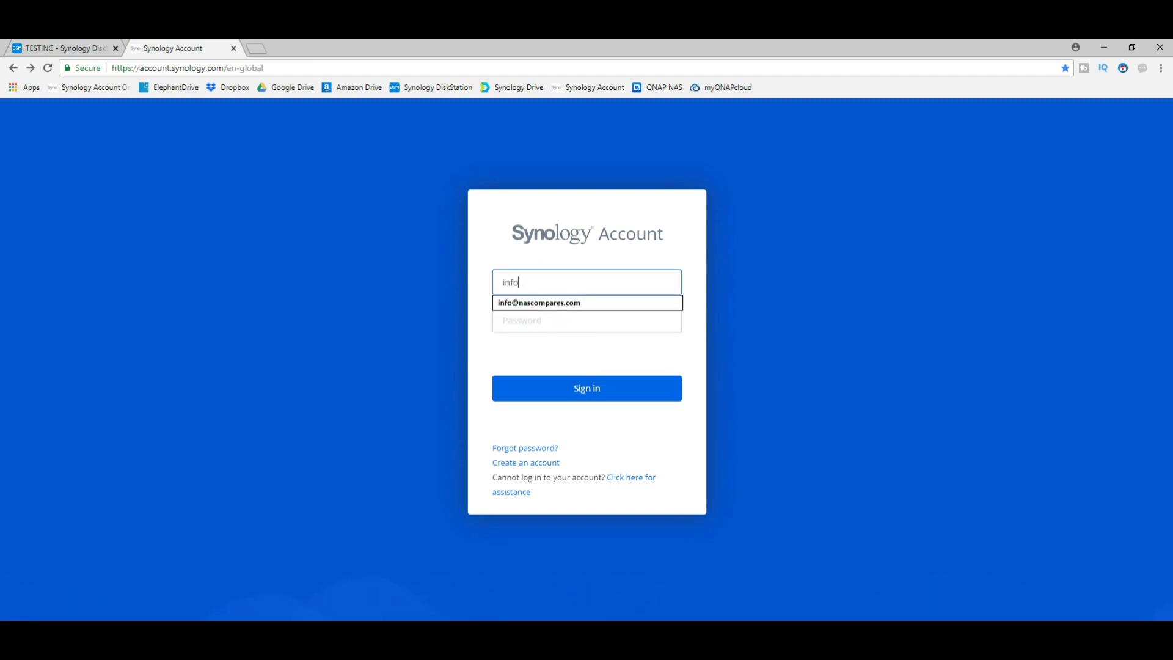
key(Down)
key(Tab)
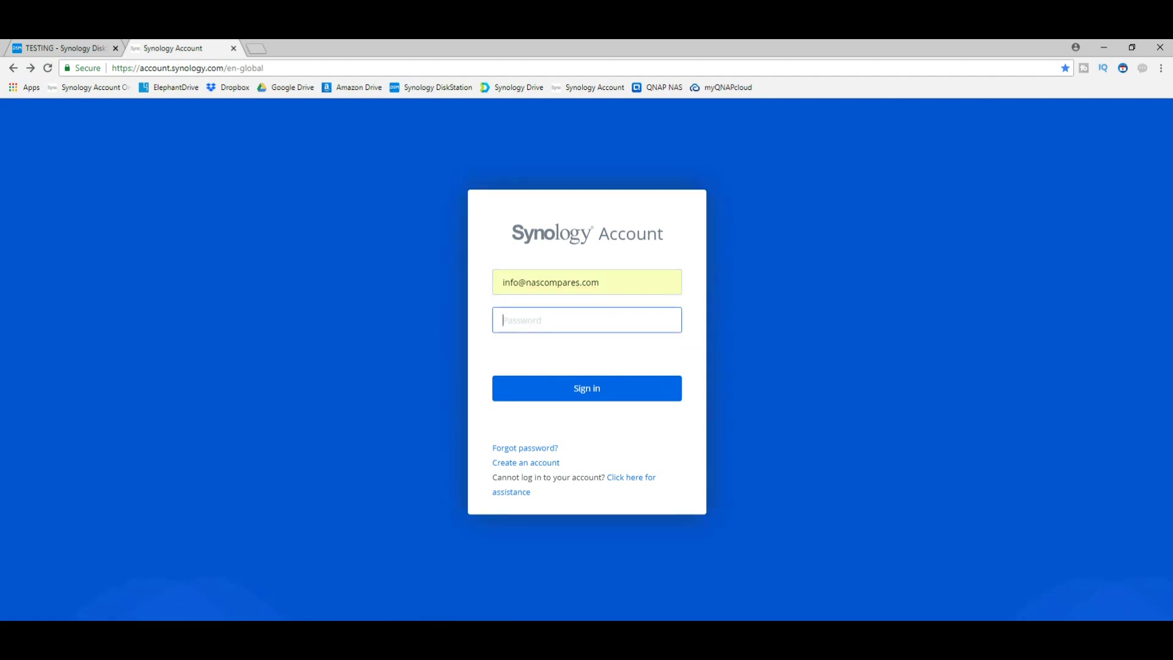
text(n)
key(BackSpace)
text(****************)
key(Return)
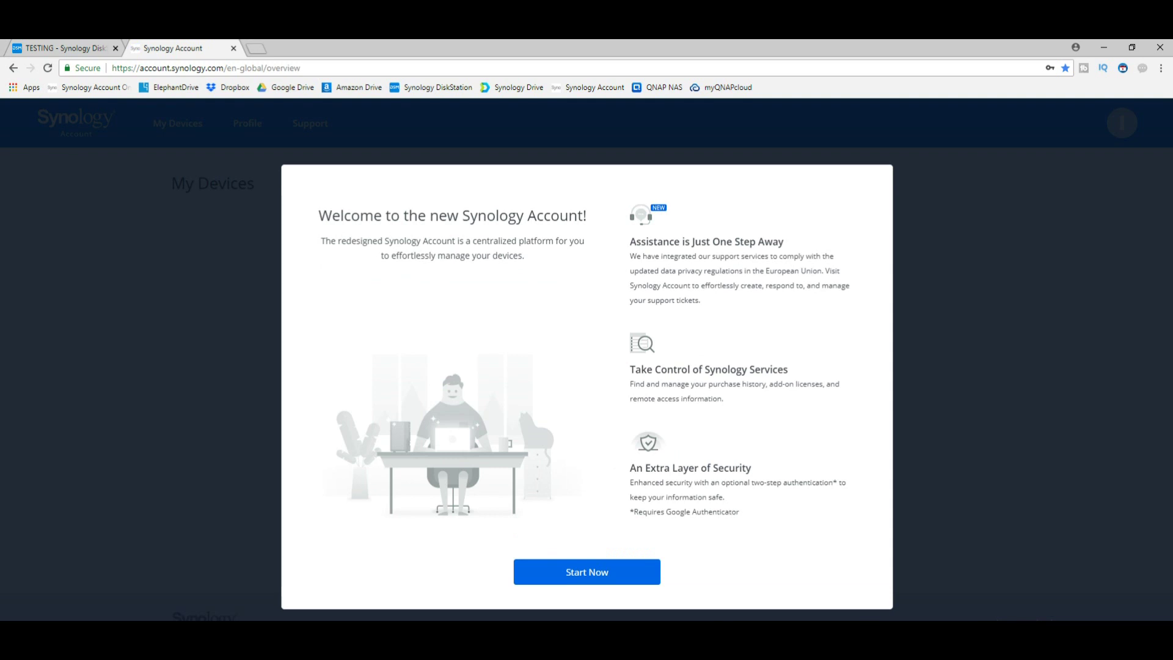
key(Return)
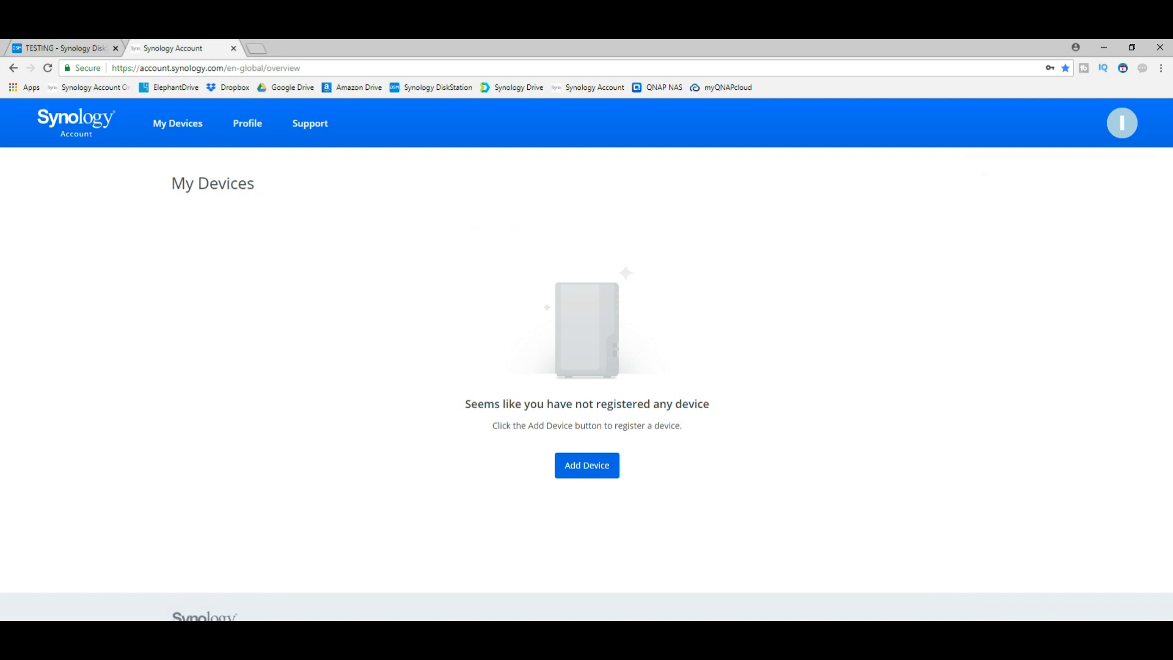
click(65, 48)
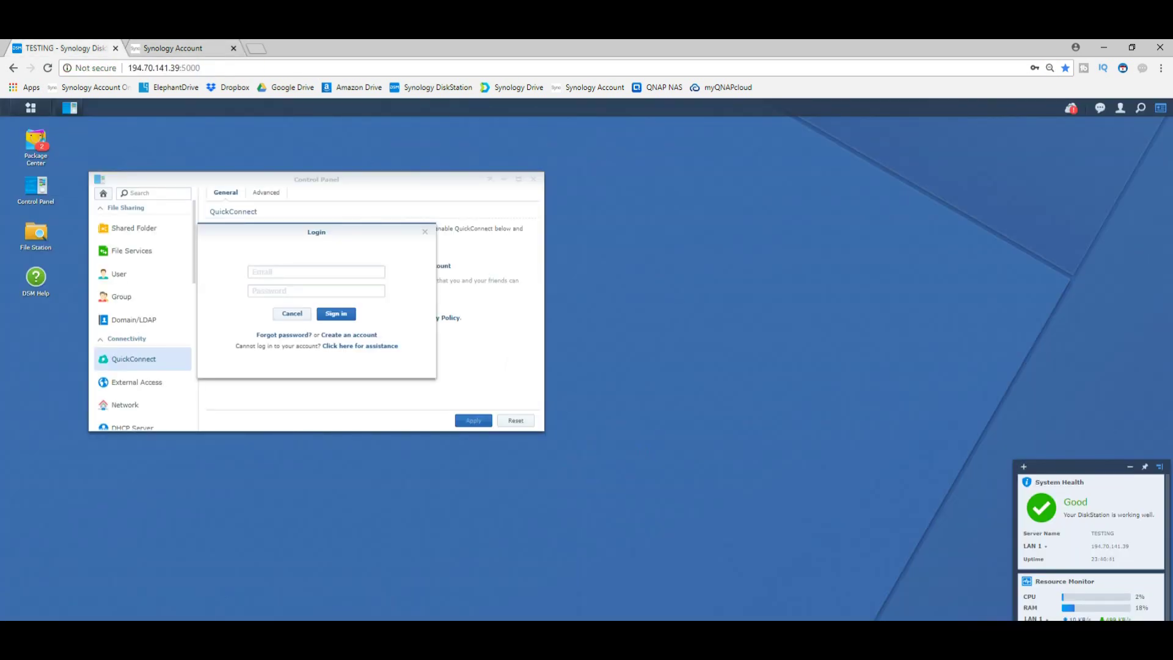
- Link DSM QuickConnect to the Synology Account with ID 'nascompares' and review the Advanced options
key(Down)
key(Down)
key(Down)
key(Down)
key(Return)
click(316, 291)
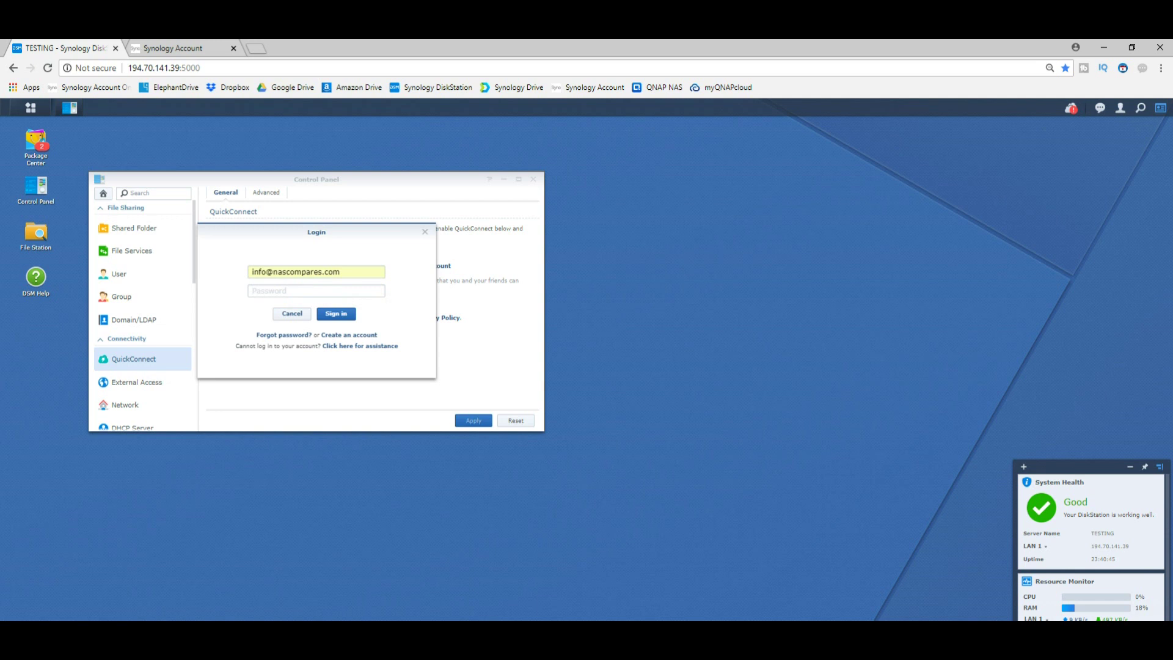
text(****************)
key(Return)
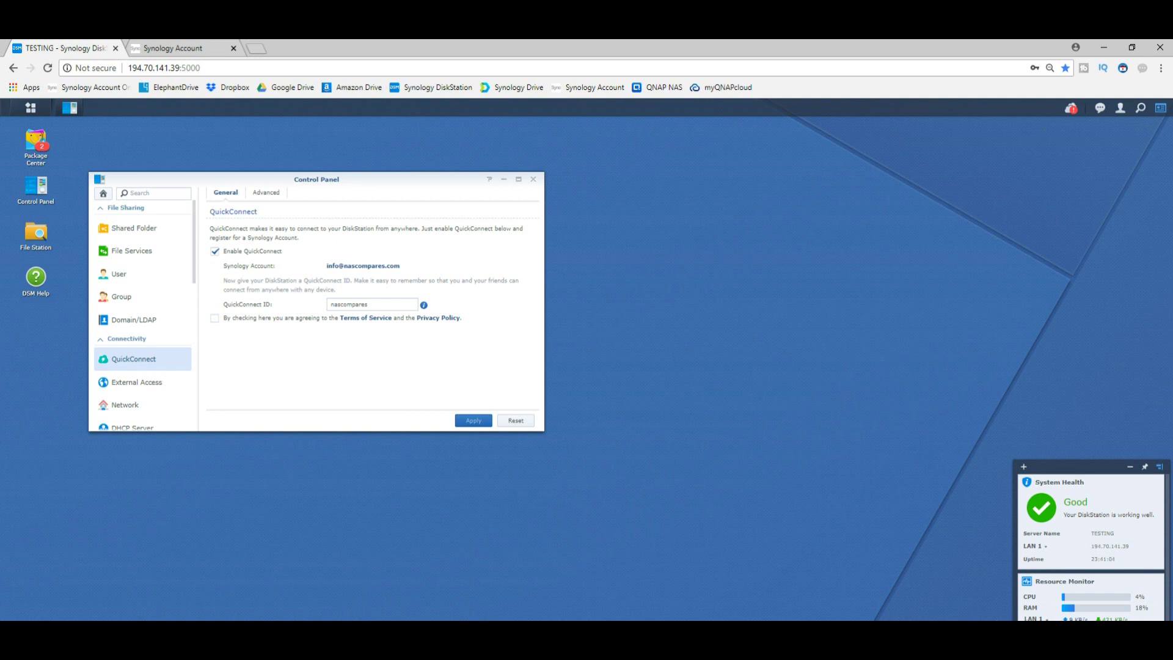
click(266, 193)
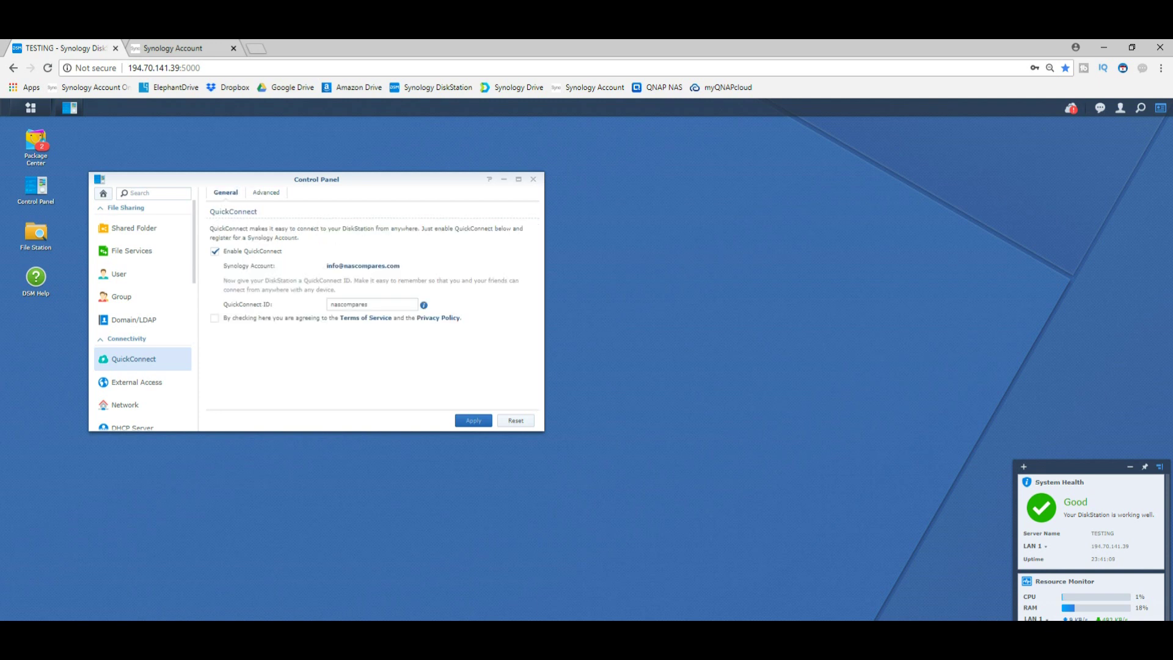
key(ctrl+Tab)
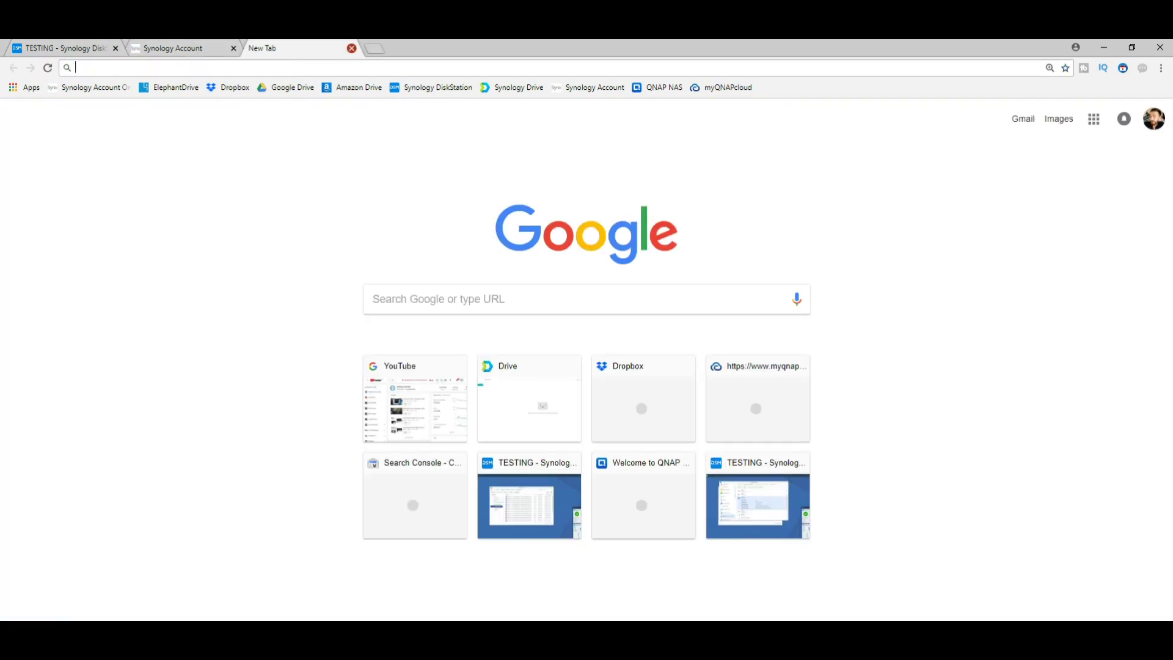
- Close the extra tab and check the DS1618+ model and serial number under My Devices
click(351, 48)
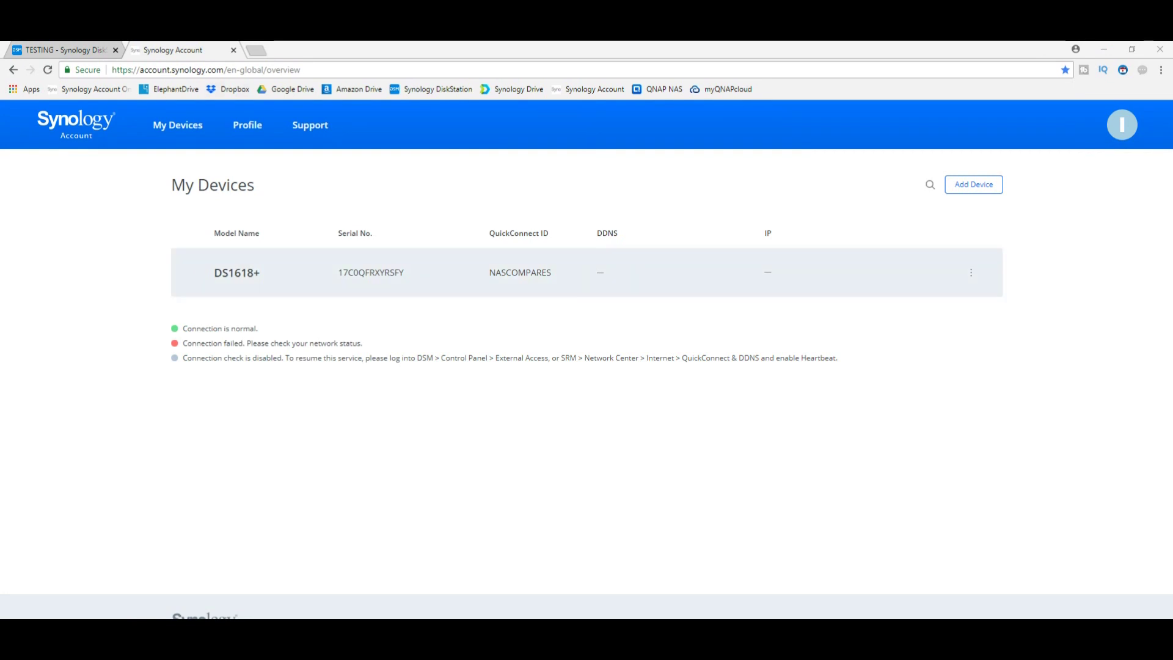
drag(261, 272, 213, 272)
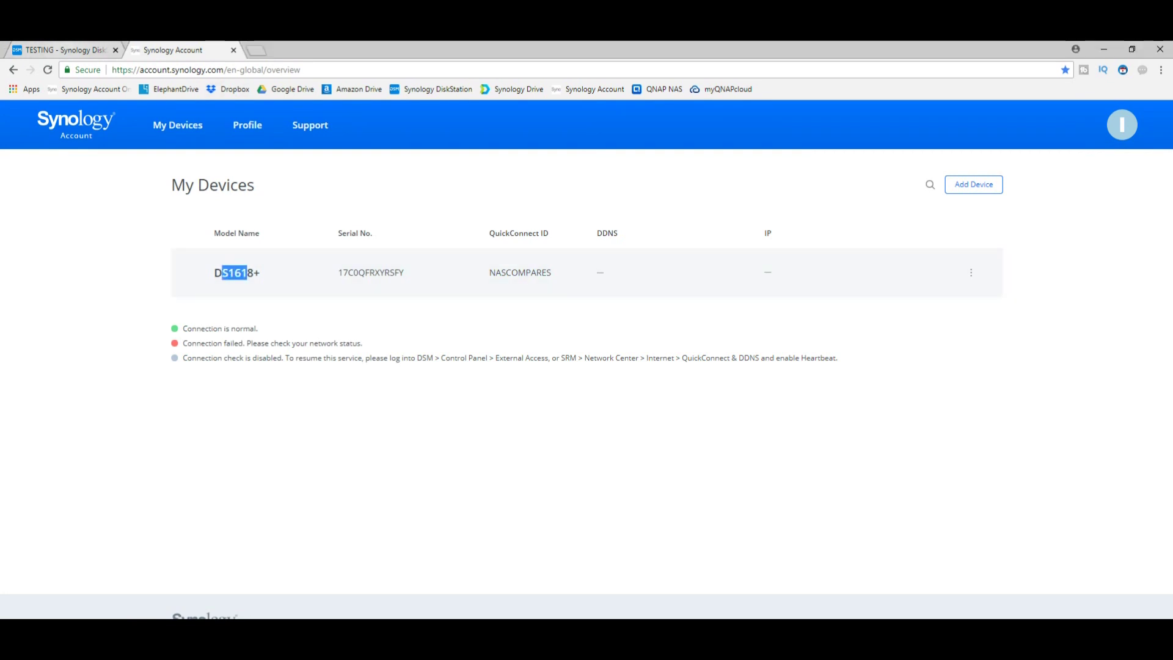
drag(405, 273, 379, 272)
key(ctrl+Tab)
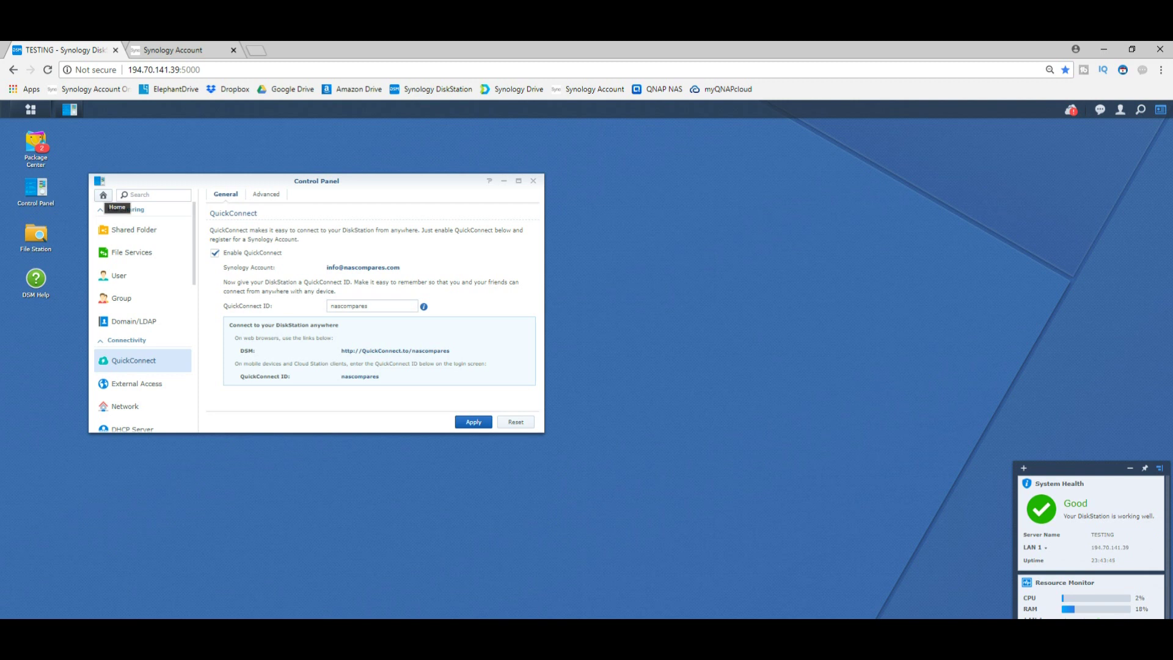
- Scroll the Control Panel sidebar and open Info Center
scroll(143, 318, down, 5)
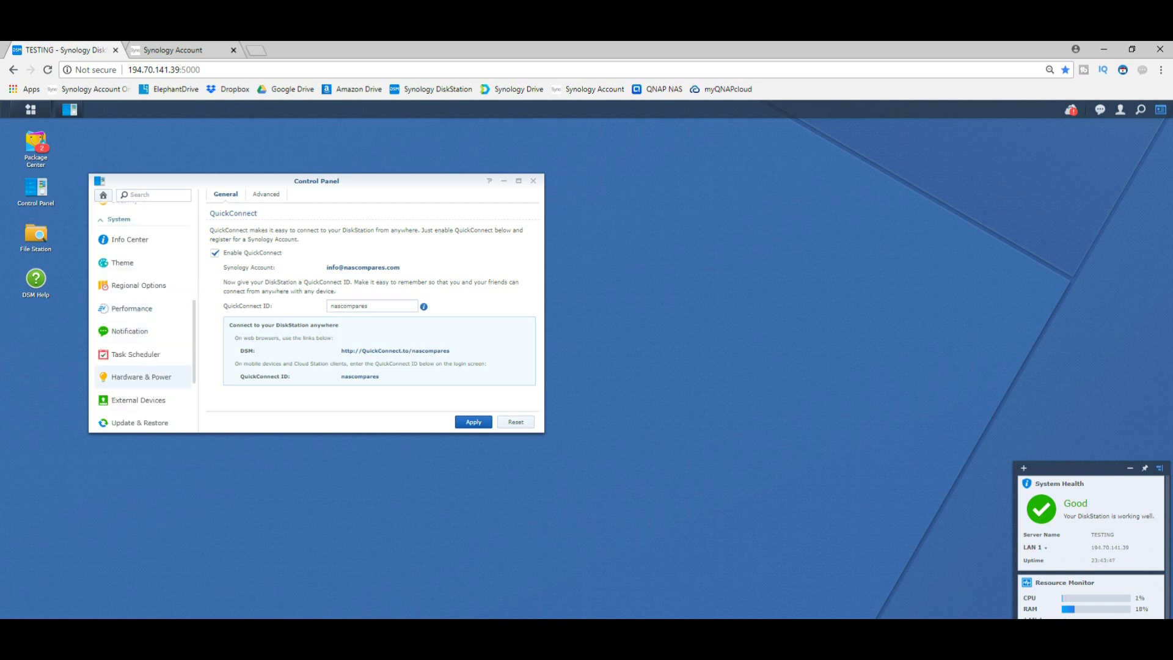
scroll(144, 317, down, 2)
scroll(144, 318, up, 2)
click(129, 238)
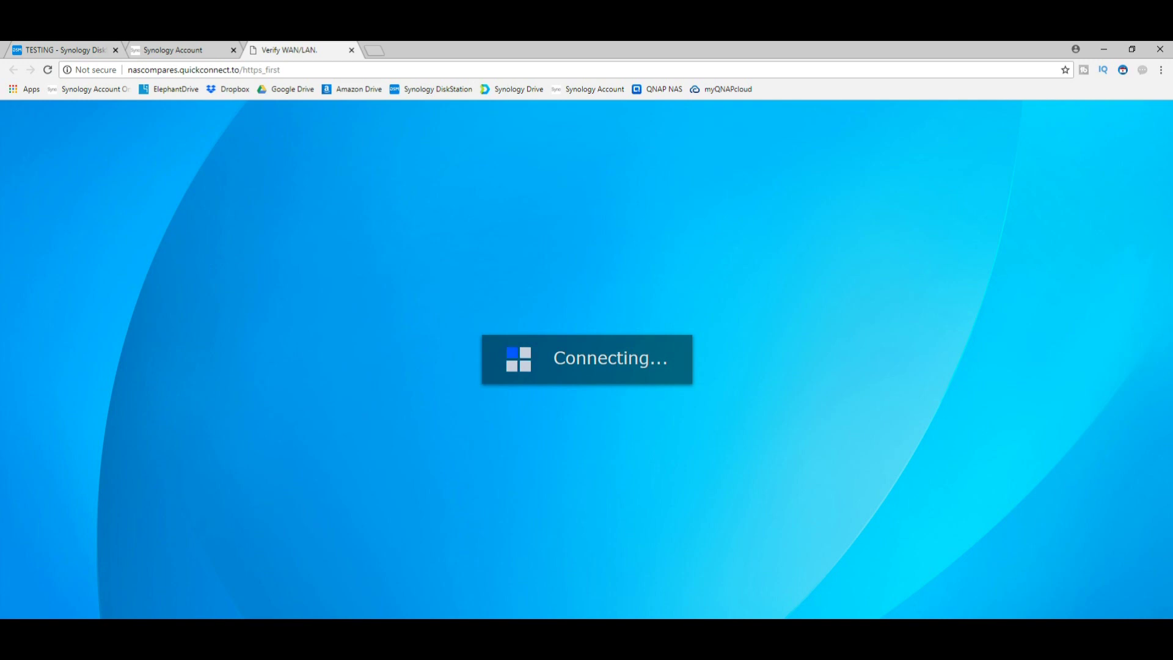
- Reload the QuickConnect address to load the DSM desktop, and open Dropbox in a background tab
key(ctrl+l)
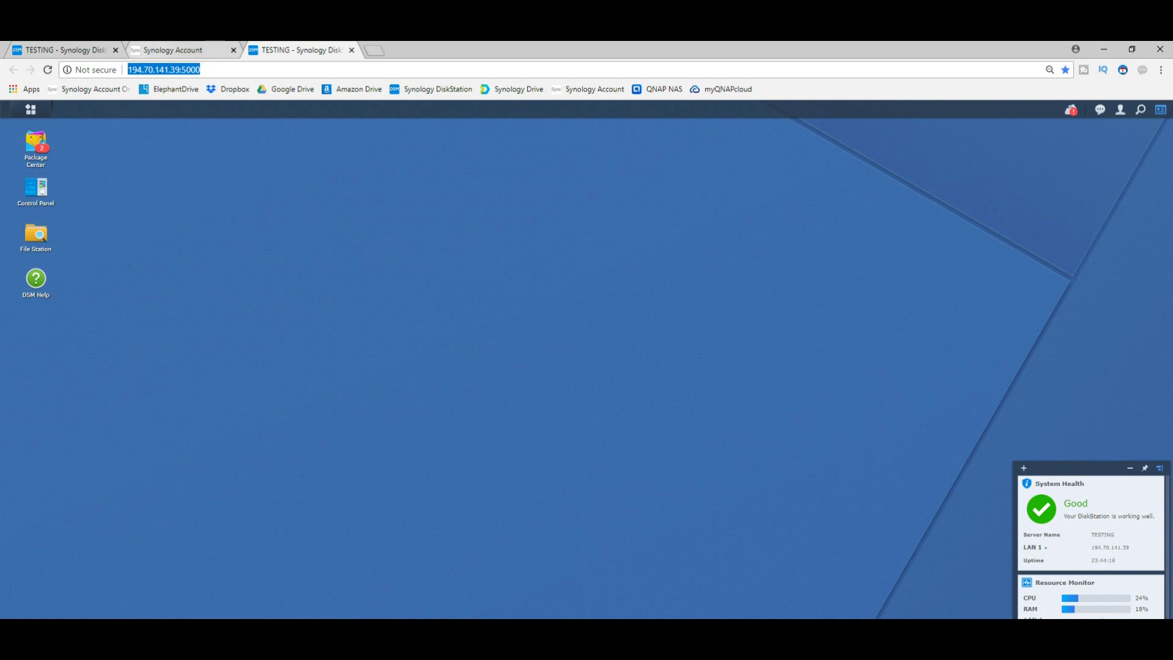
middle_click(229, 89)
- Open Google Drive and Amazon Drive in background tabs and browse the Dropbox file list
middle_click(287, 89)
middle_click(353, 89)
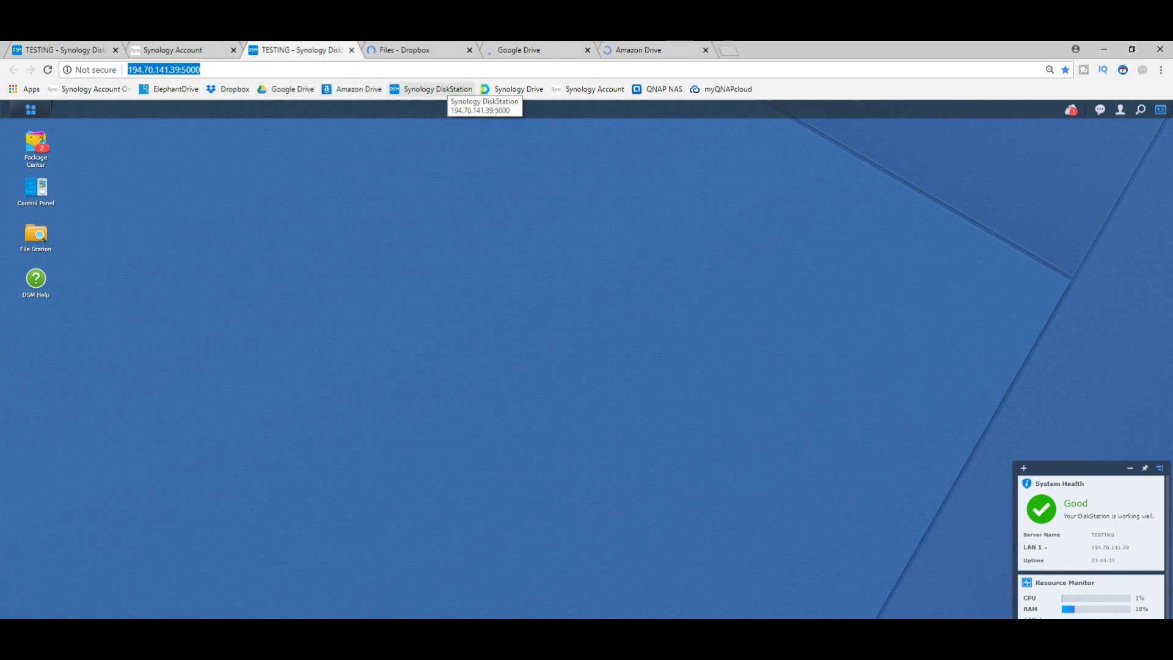
click(416, 50)
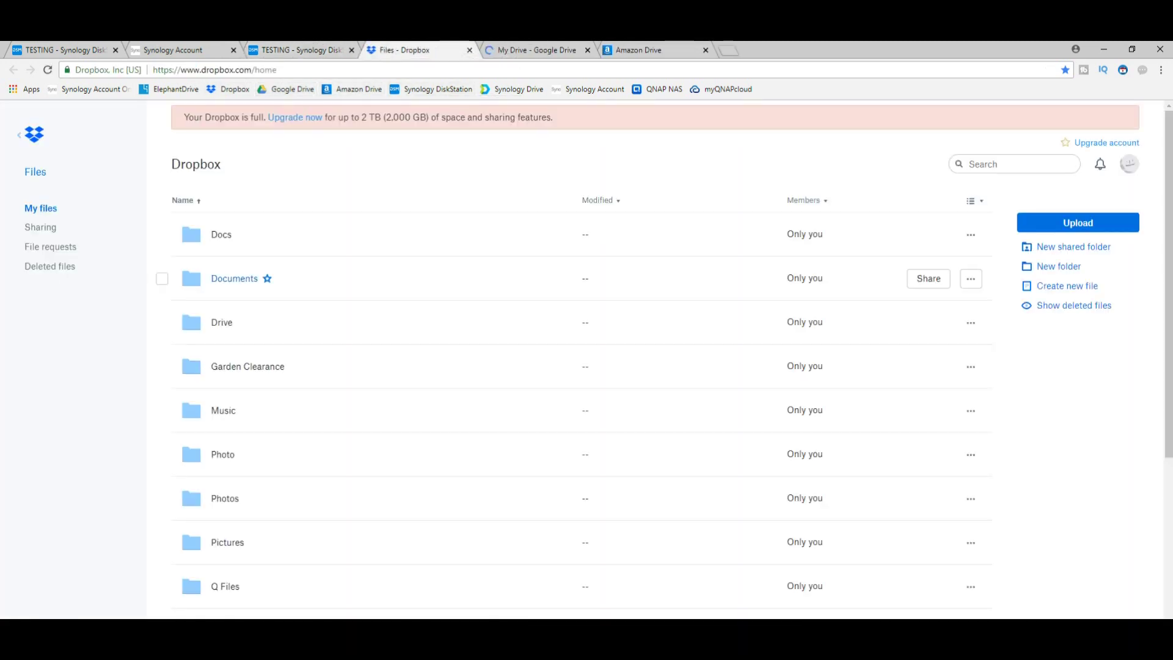
scroll(581, 336, down, 6)
scroll(580, 367, up, 6)
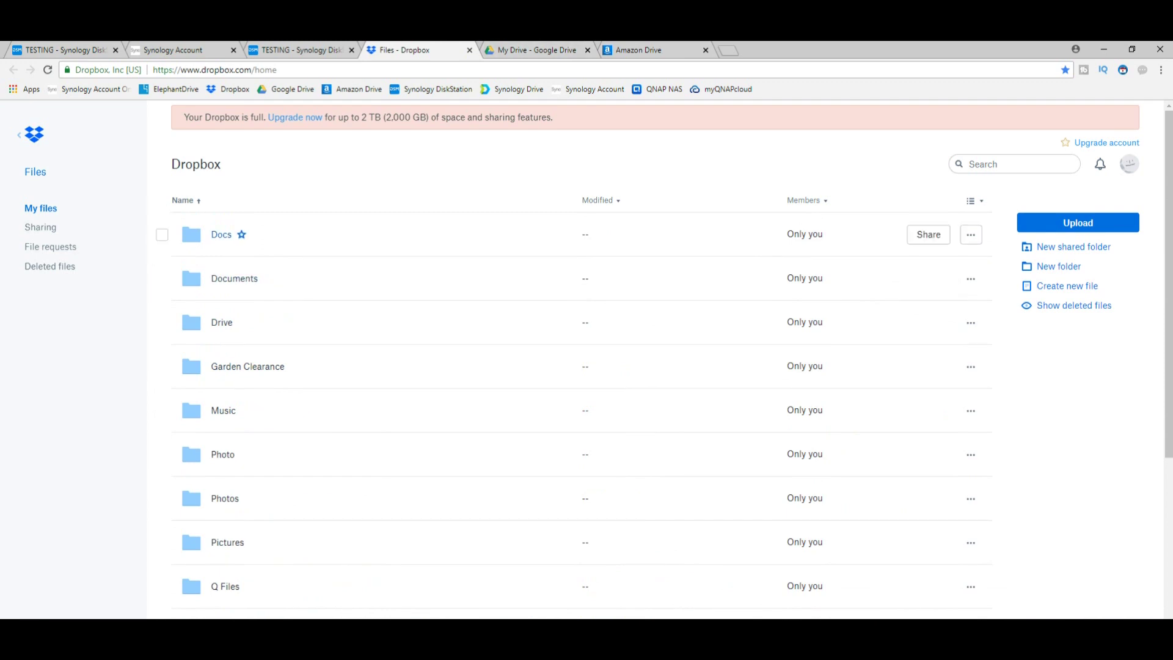
key(ctrl+Tab)
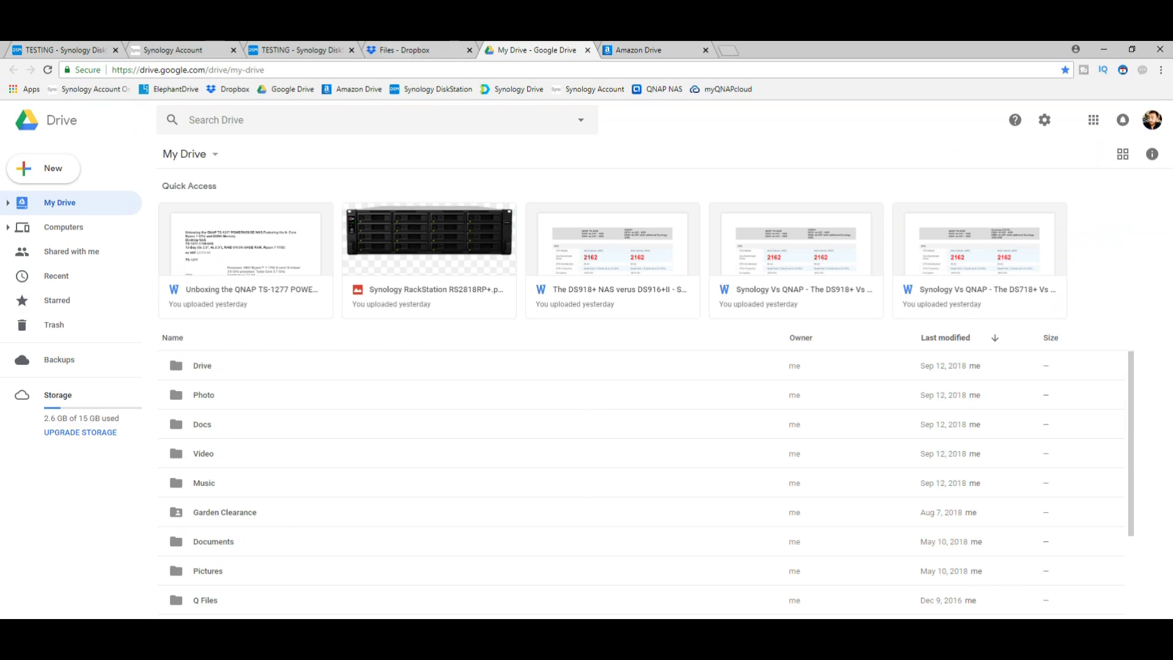
- Scroll Google Drive's My Drive folders and open the storage details (2.6 GB of 15 GB used)
scroll(641, 397, down, 3)
click(81, 418)
- View Amazon Drive's 19 files, then return to the DSM desktop
key(ctrl+Tab)
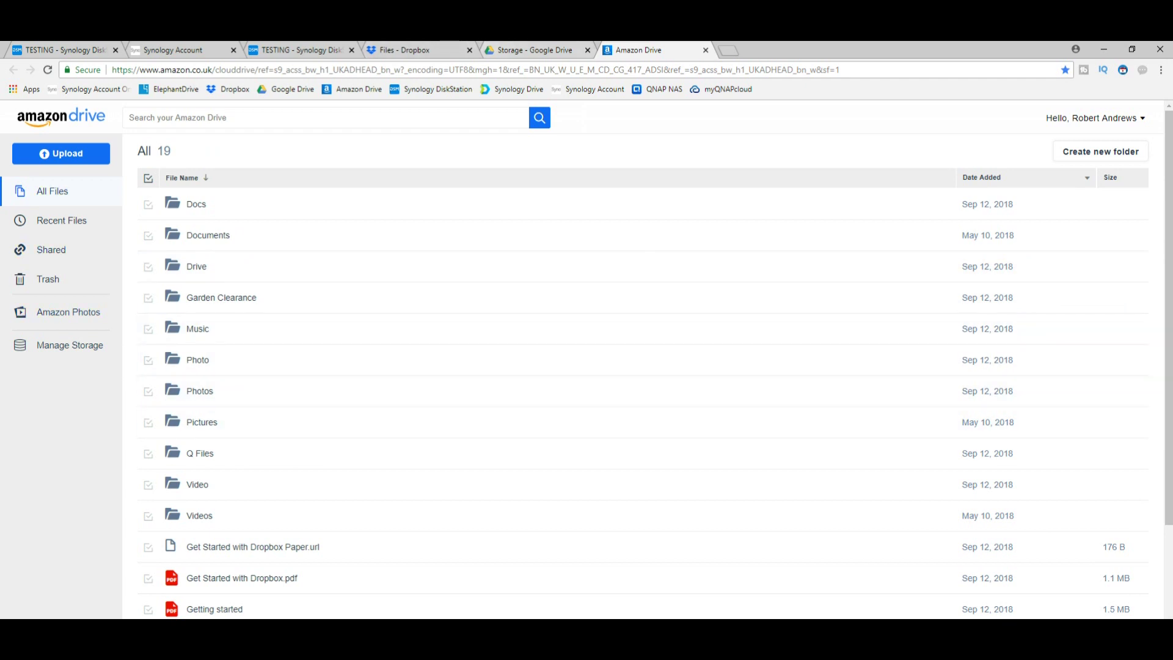
key(ctrl+3)
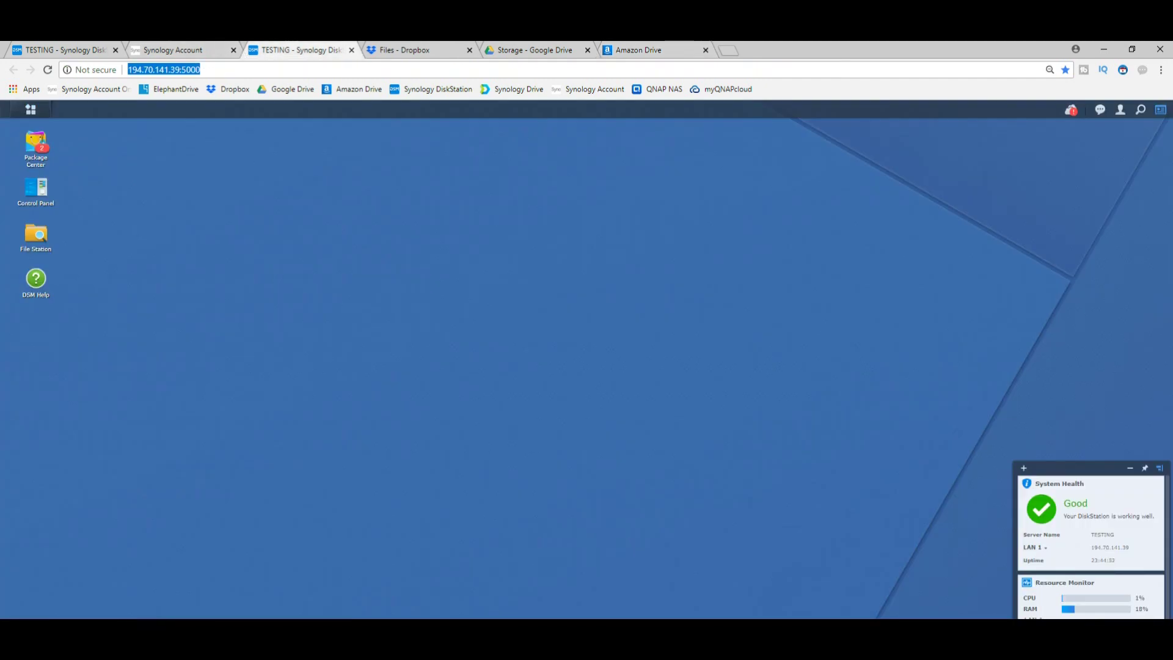
- Browse the home folder's 19 items in File Station, then show the Main Menu app list
click(36, 234)
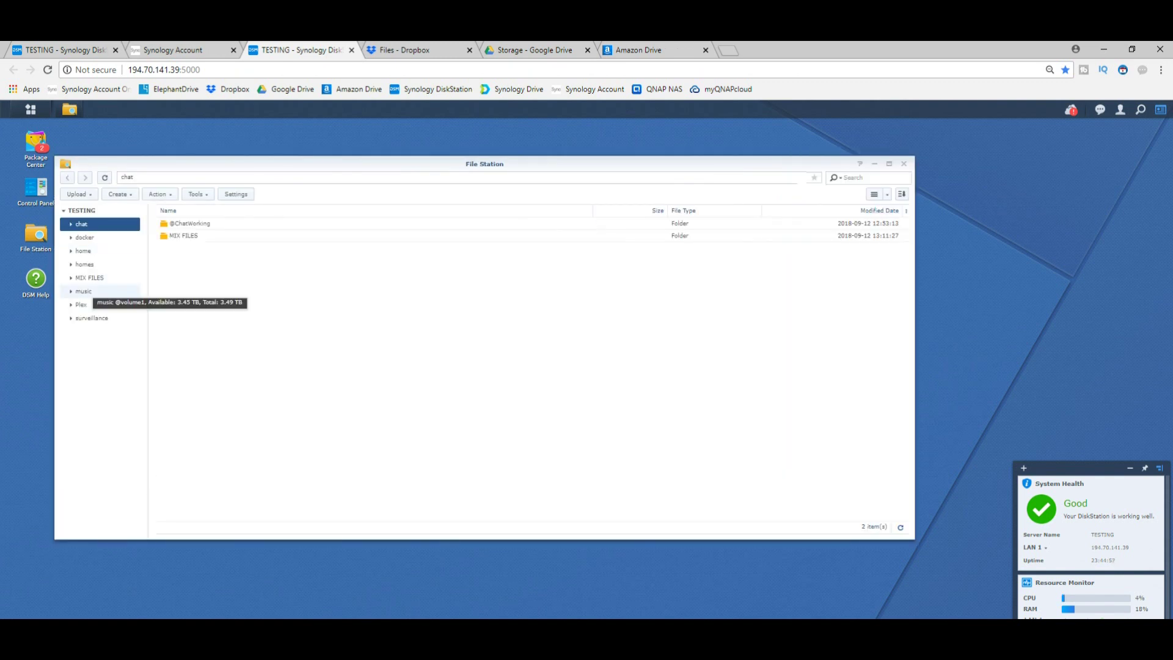
click(91, 318)
click(83, 250)
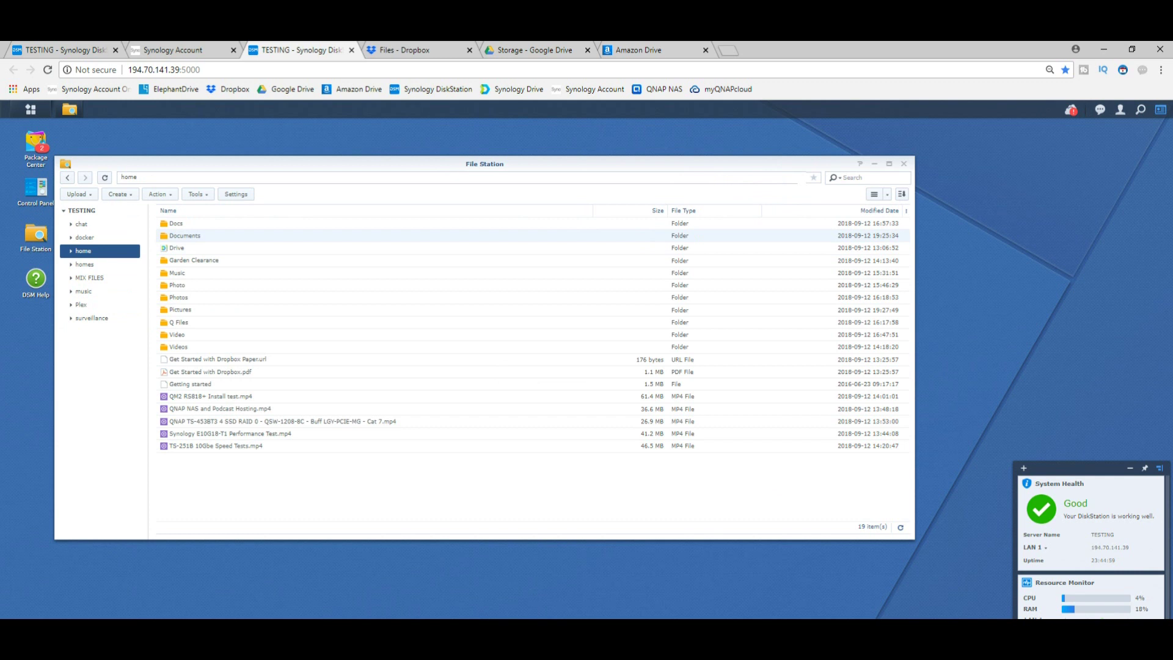
click(31, 109)
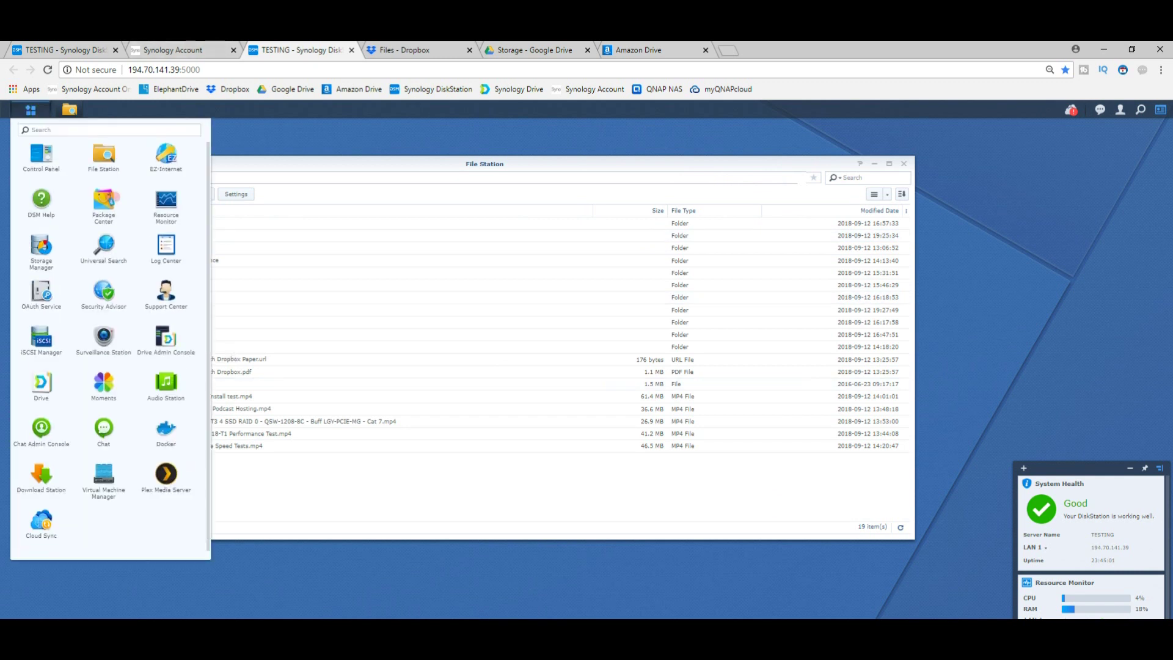